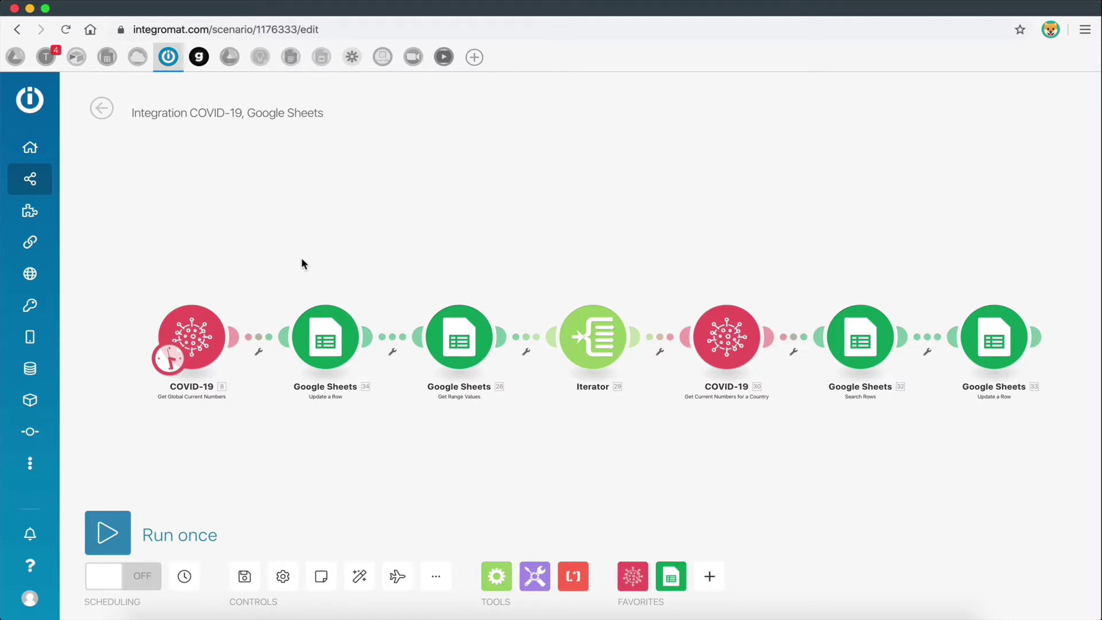
Step: Browse the COVID-19 actions offered for a new module at the end of the scenario, and discard the empty module
scroll(182, 343, up, 5)
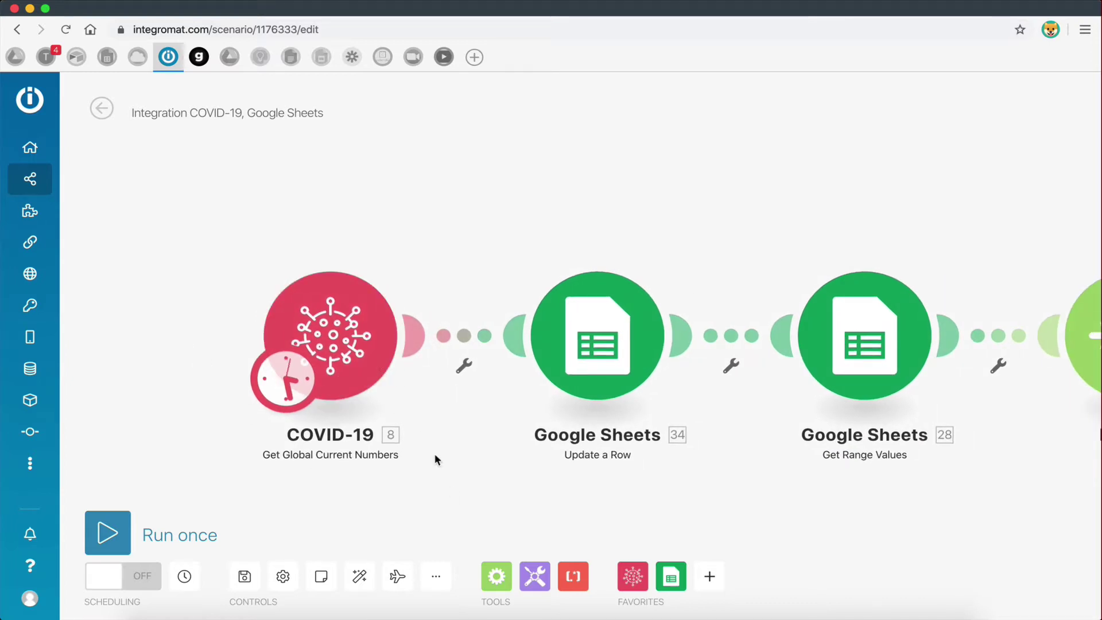
scroll(412, 432, down, 5)
scroll(635, 435, right, 5)
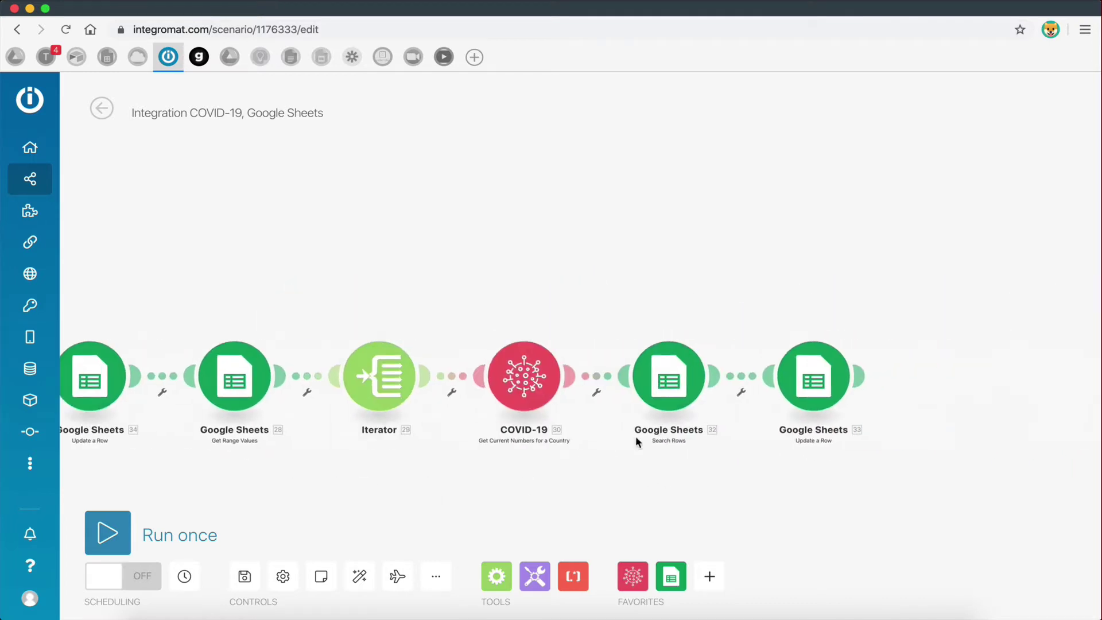
click(860, 376)
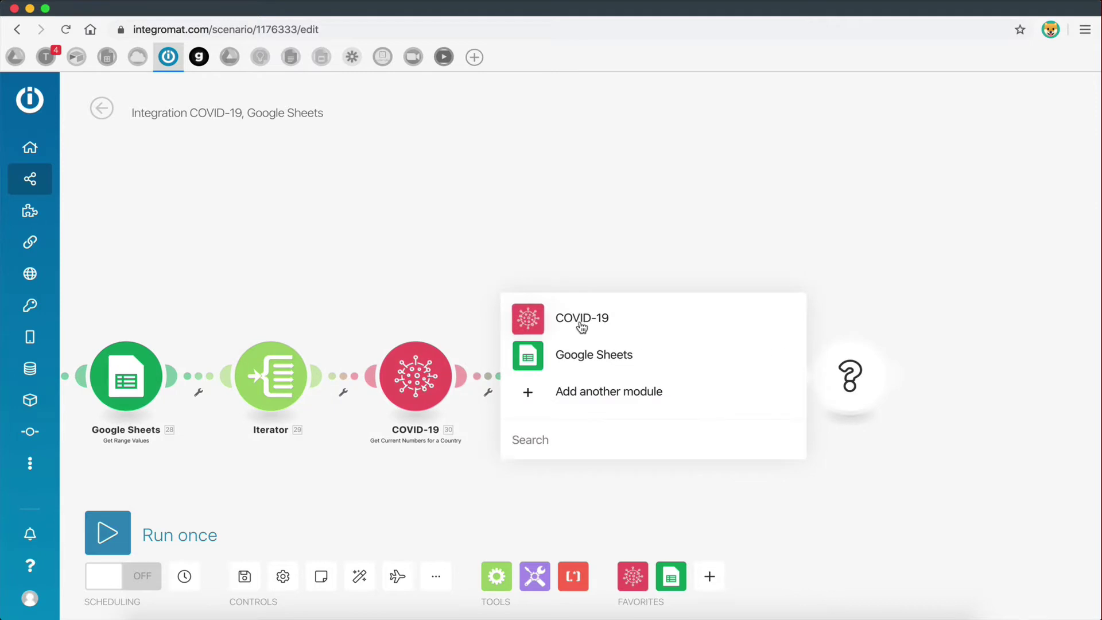
click(579, 325)
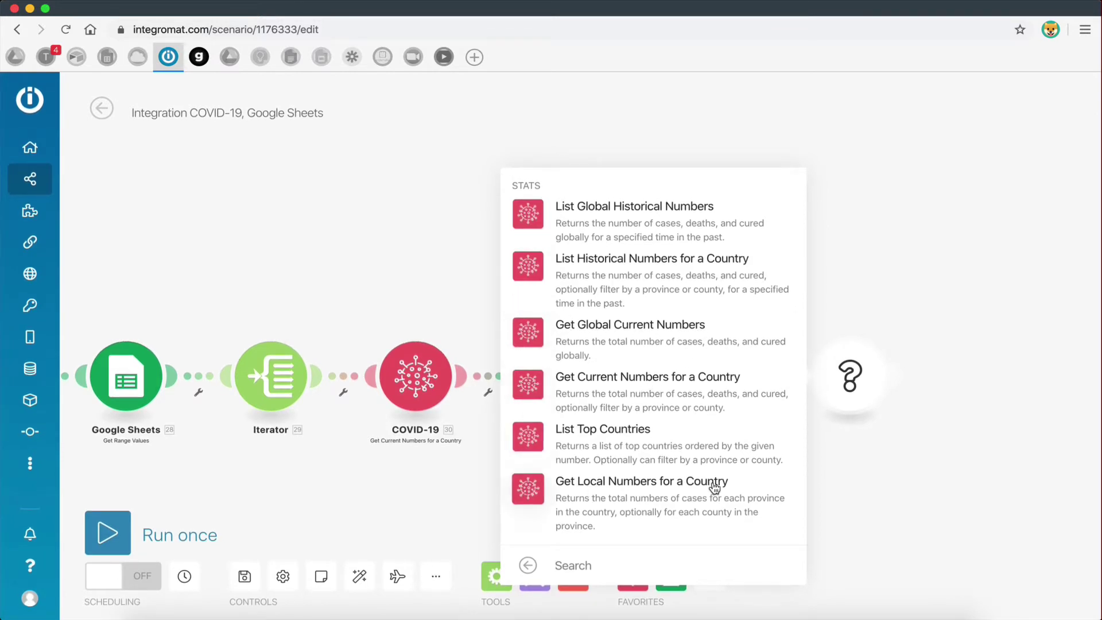
click(843, 457)
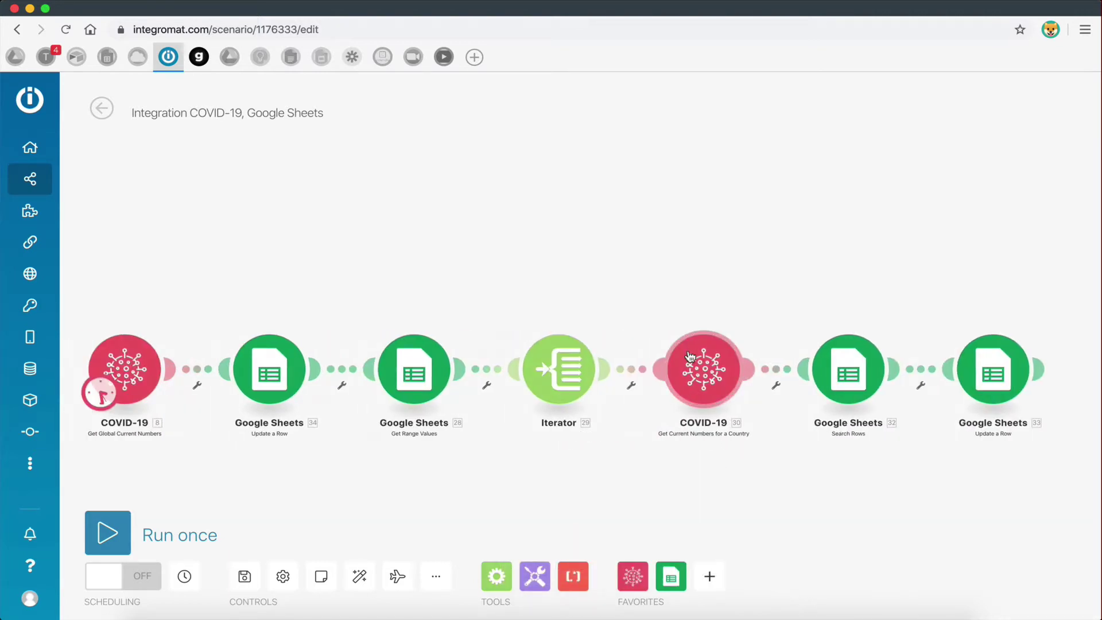
scroll(623, 376, up, 2)
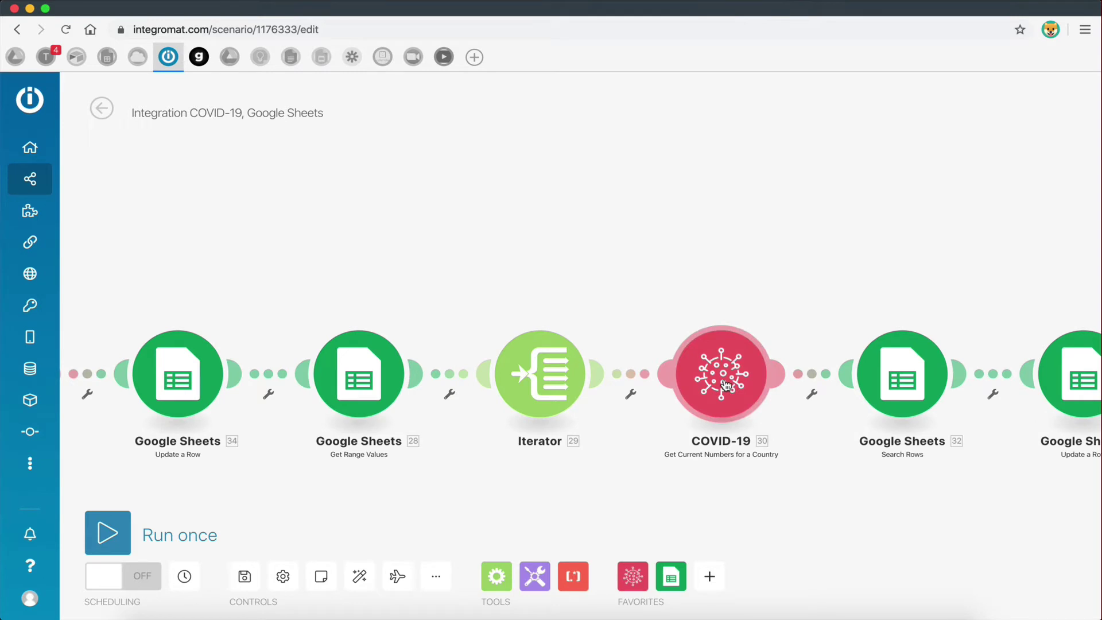
scroll(585, 470, down, 2)
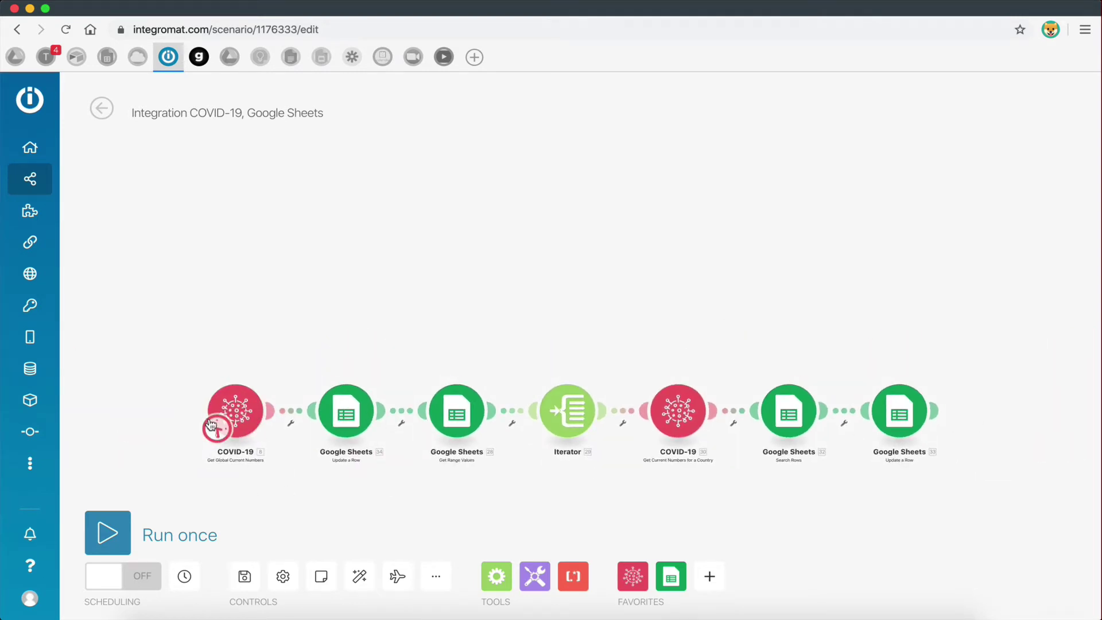
scroll(209, 419, up, 2)
scroll(278, 308, down, 2)
scroll(278, 307, right, 2)
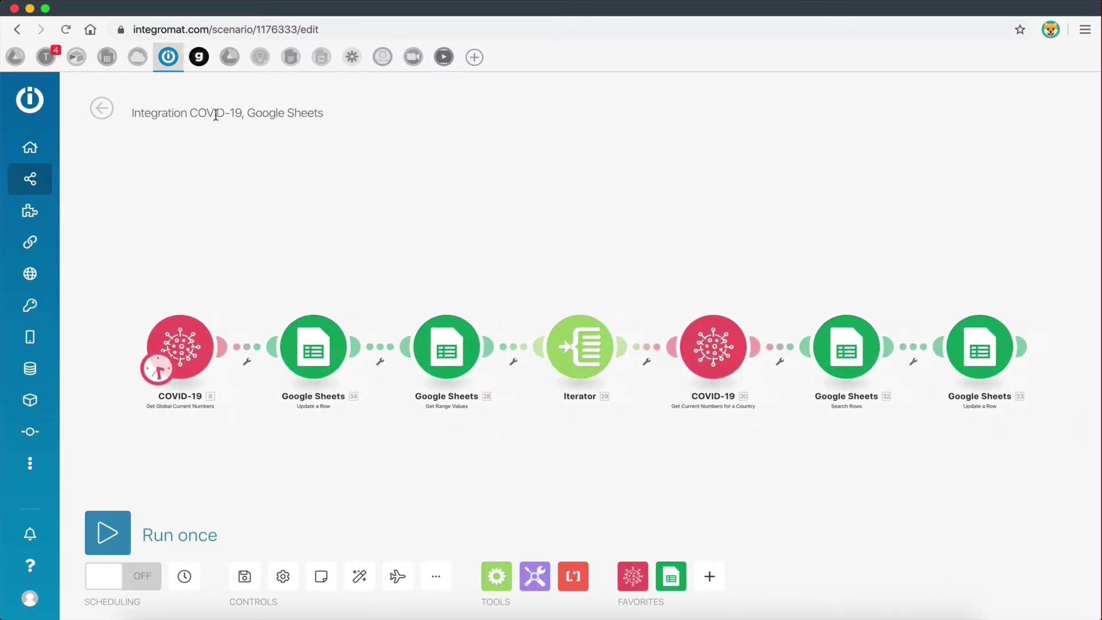
Step: Switch to the Glide app editor and look through the statistics on the Global Tracker screen of the app preview
click(197, 62)
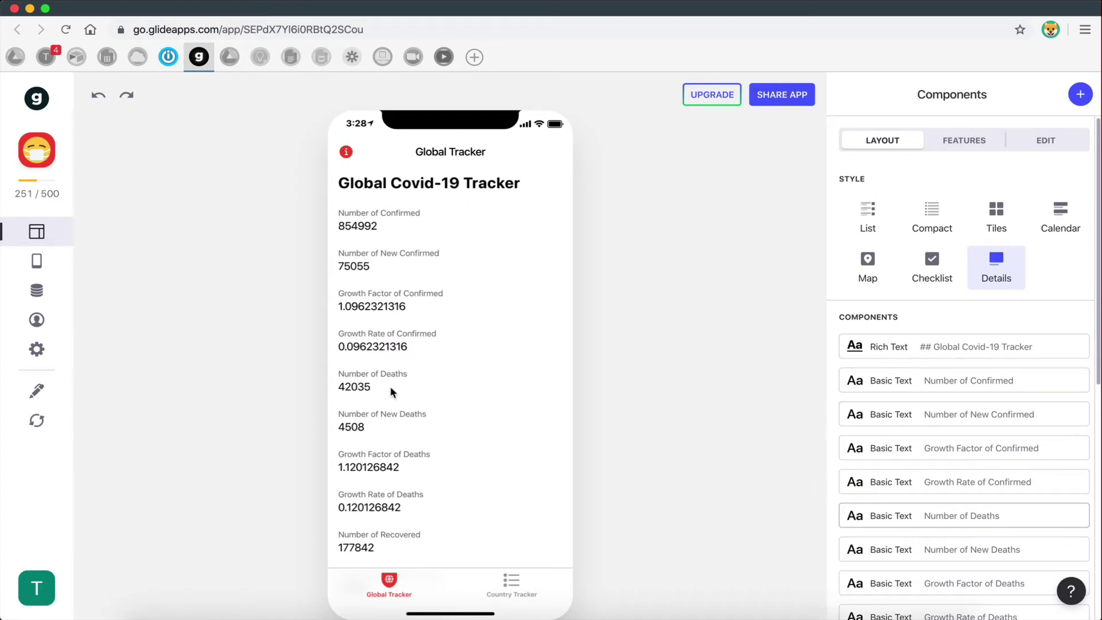
scroll(382, 452, down, 4)
scroll(384, 458, up, 4)
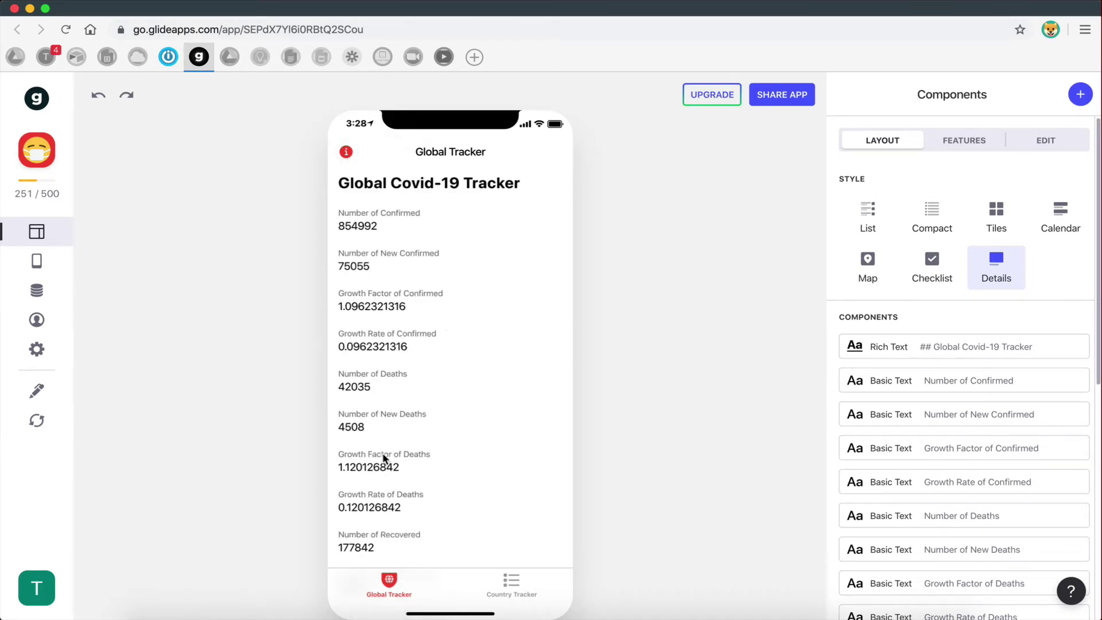
scroll(382, 458, down, 2)
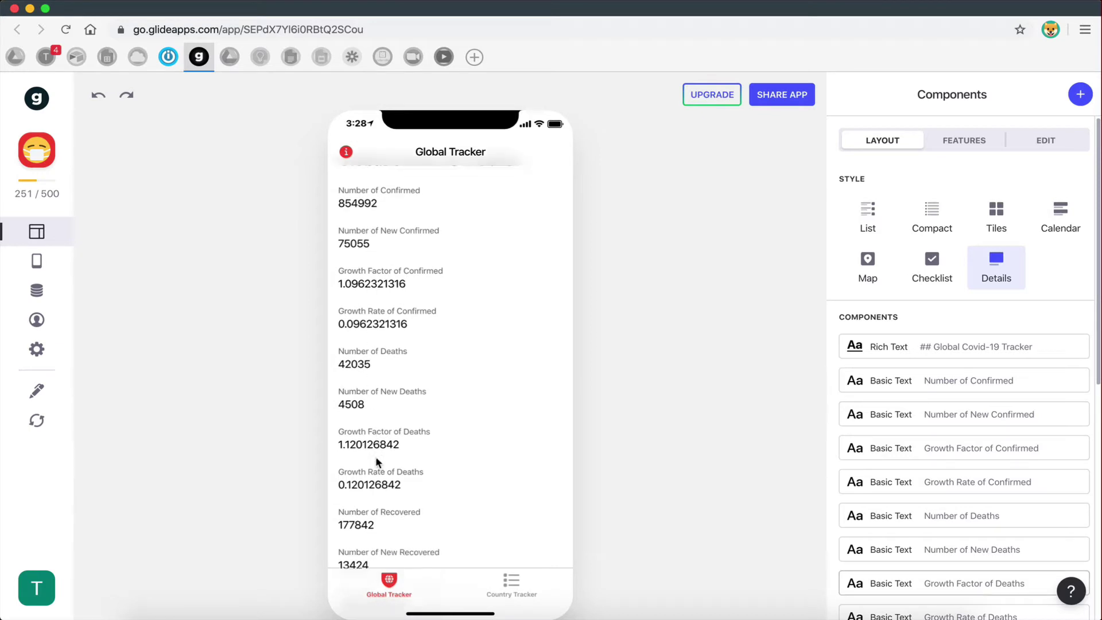
scroll(376, 462, up, 2)
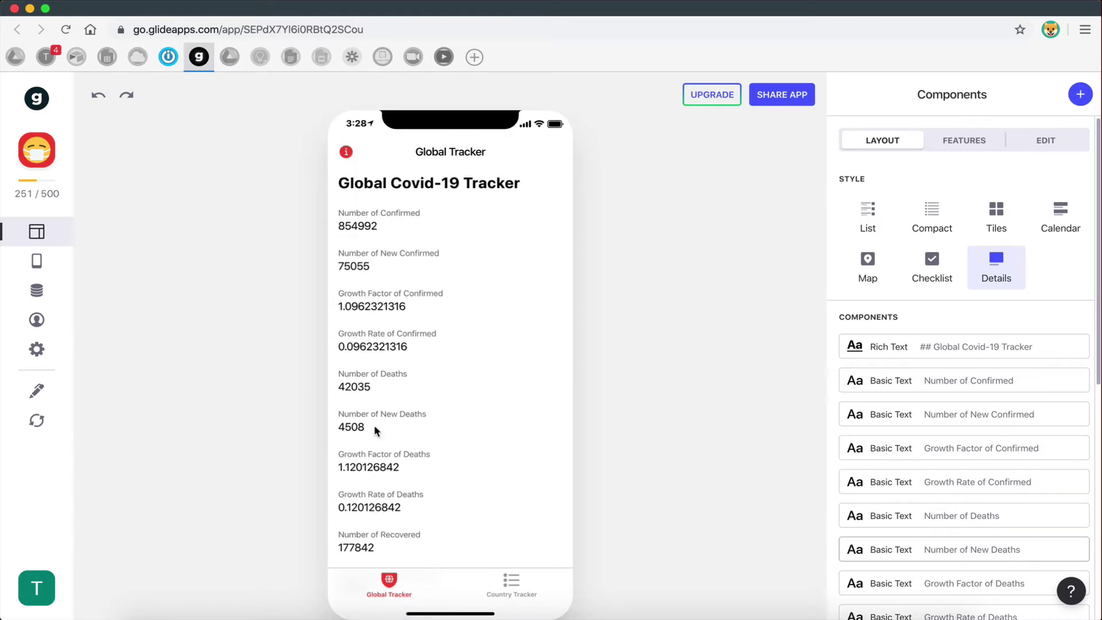
scroll(413, 426, down, 4)
scroll(406, 430, up, 4)
Step: Examine Afghanistan's details in the Country Tracker of the app preview, and return to the Global Tracker screen
click(512, 585)
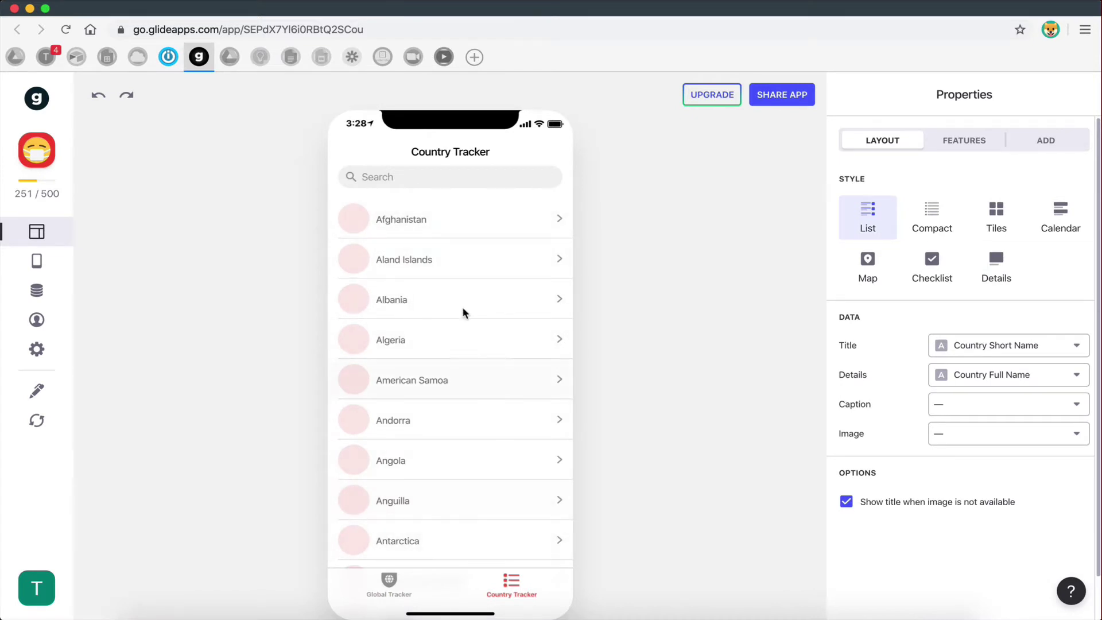
click(443, 225)
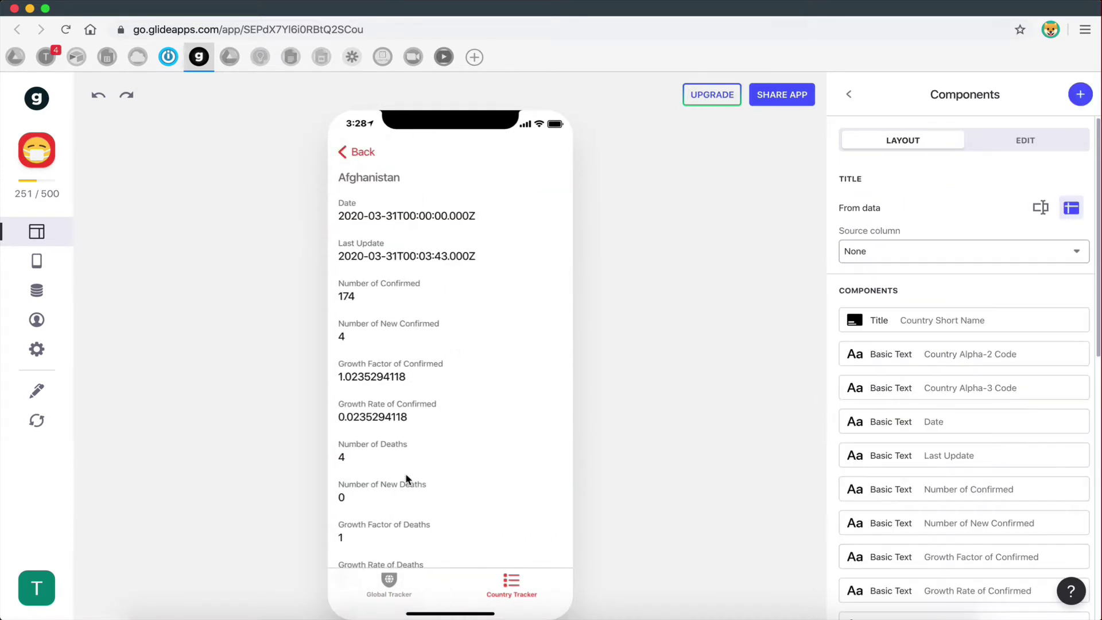
scroll(406, 473, down, 3)
scroll(405, 473, up, 3)
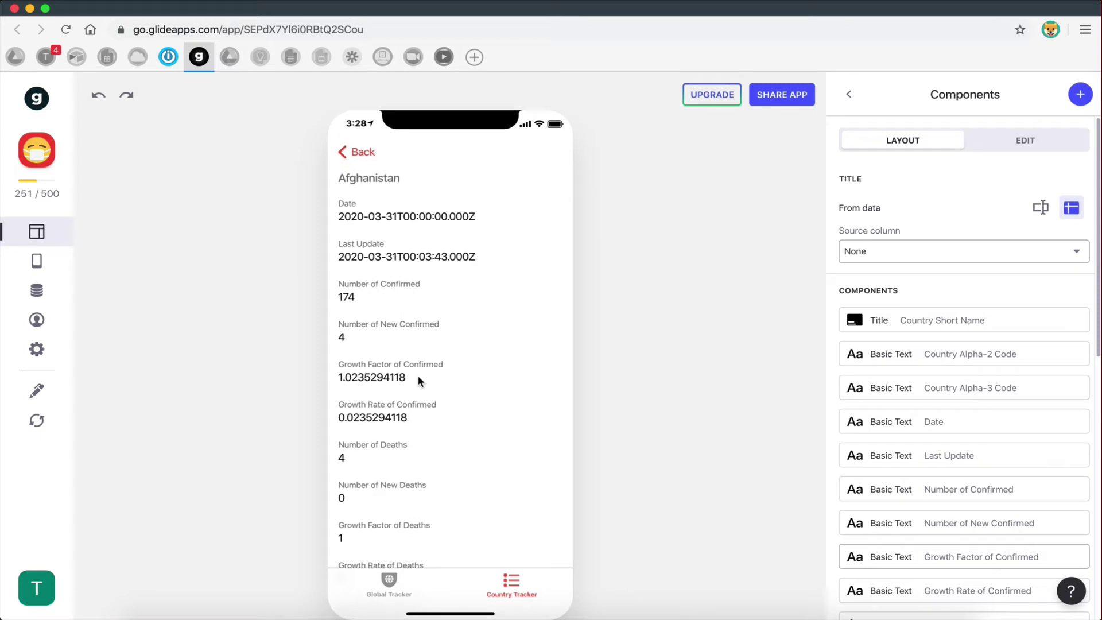
click(357, 152)
click(390, 586)
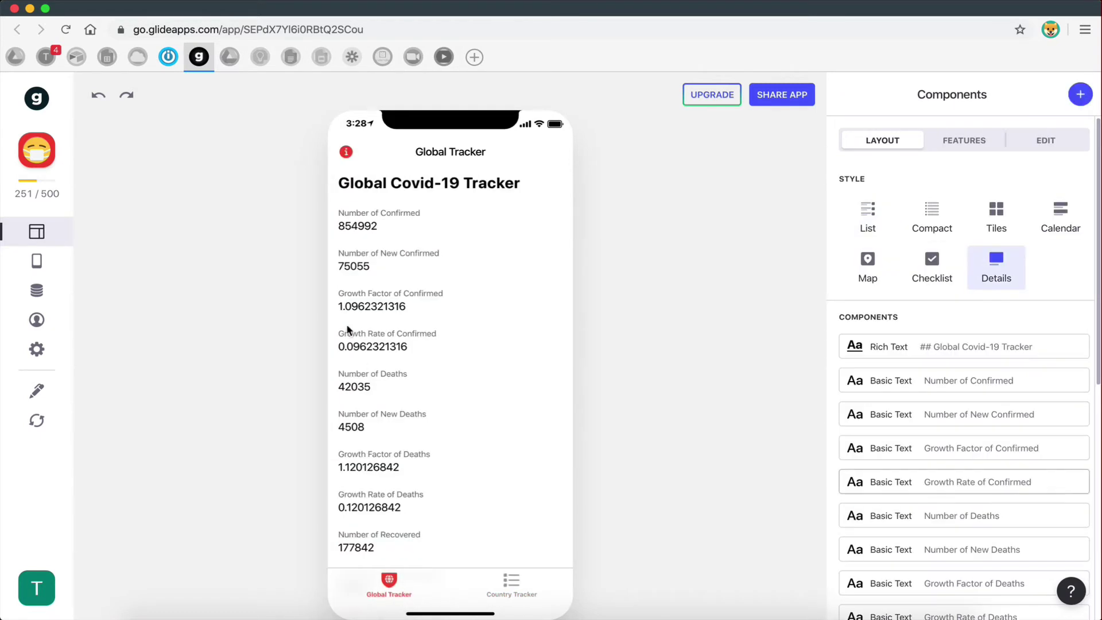
Step: Switch back to the Integromat scenario and schedule it to run at regular intervals of 60 minutes
click(168, 57)
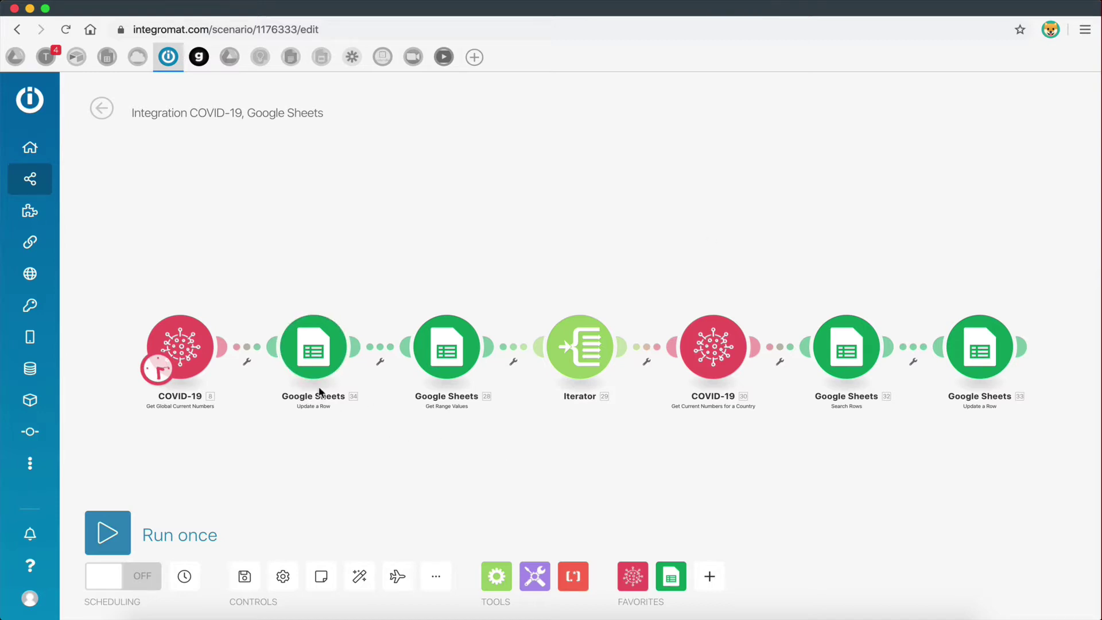
scroll(185, 351, up, 3)
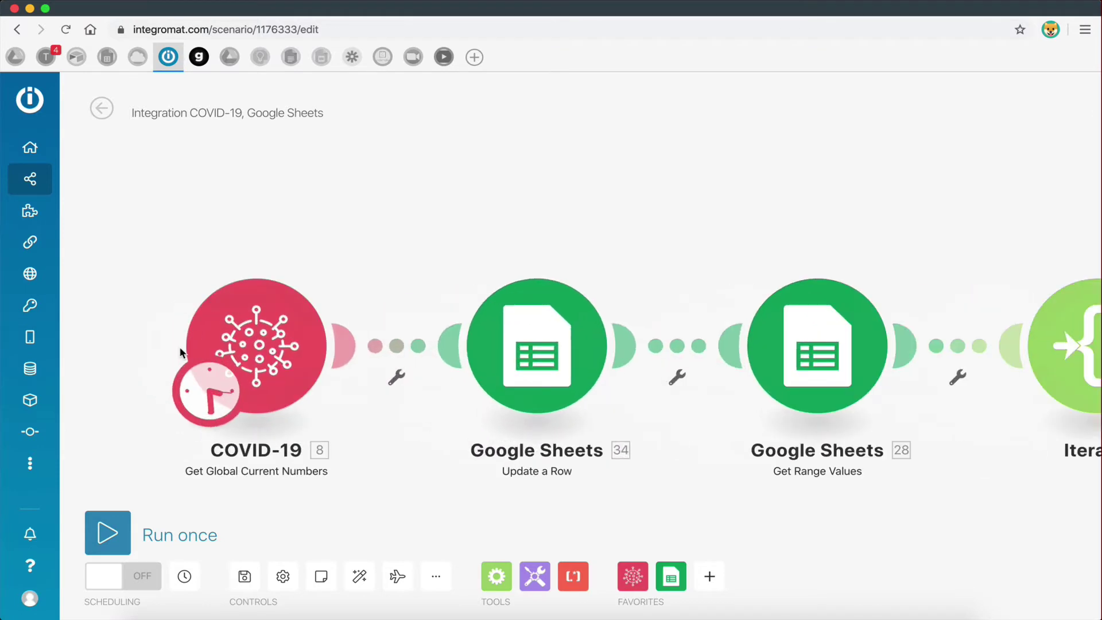
drag(482, 514, 585, 478)
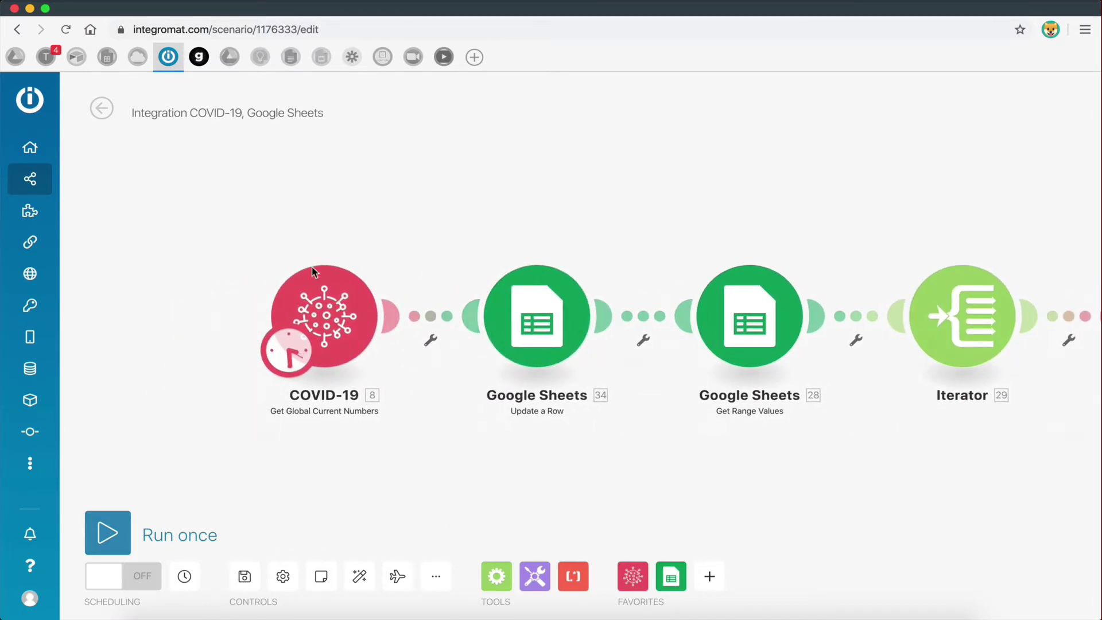
click(286, 353)
double_click(408, 301)
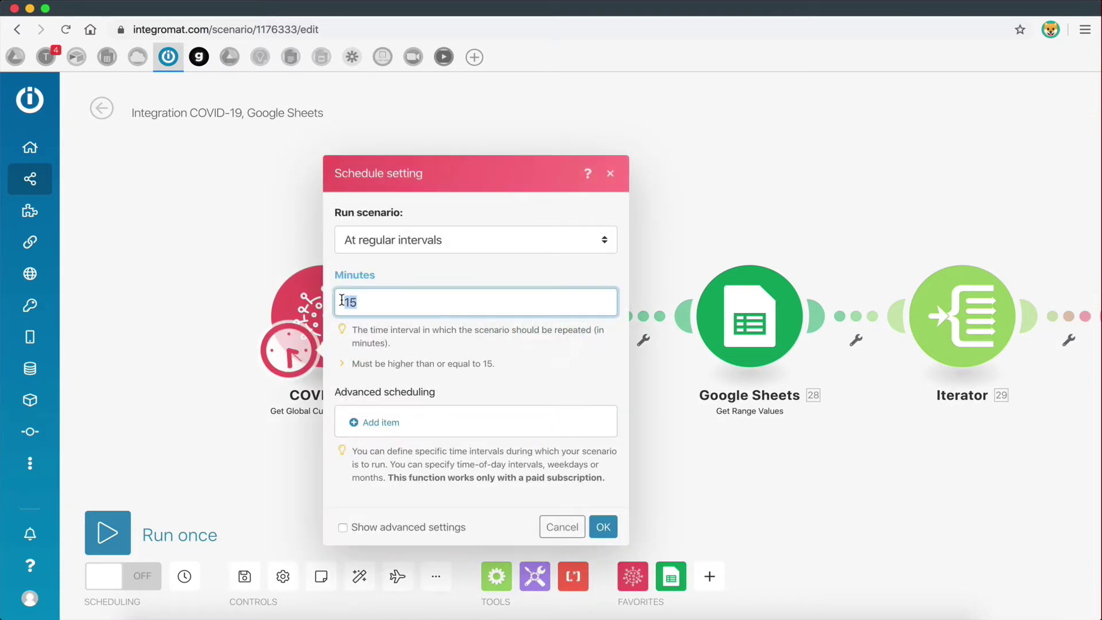
text(60)
click(603, 526)
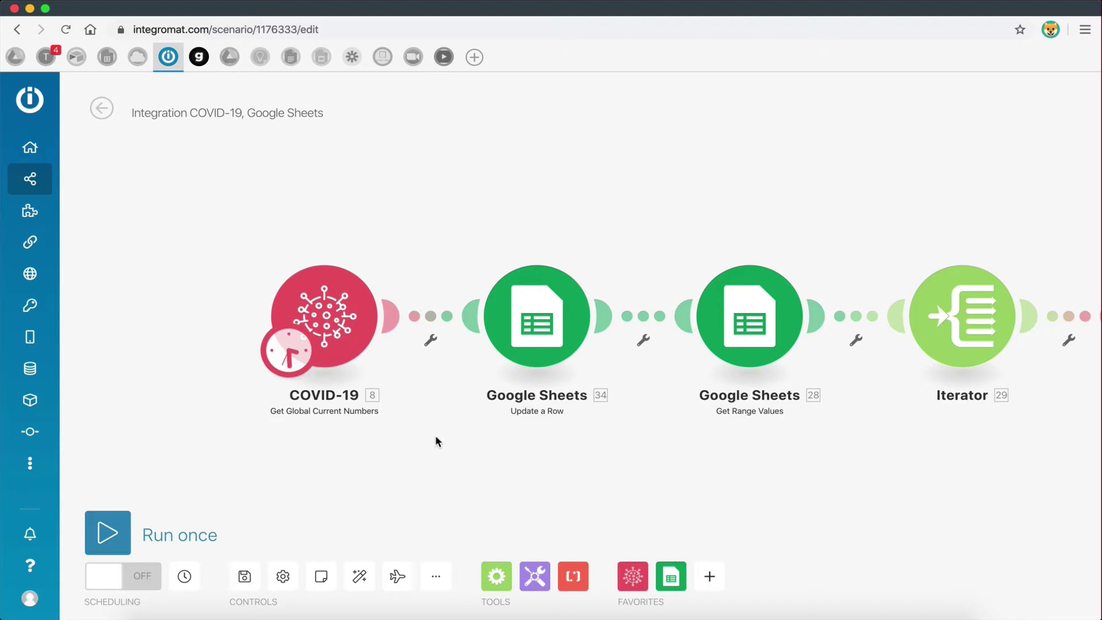
Step: Open the settings of the Google Sheets Update a Row module that follows the Get Global Current Numbers module
scroll(419, 429, right, 2)
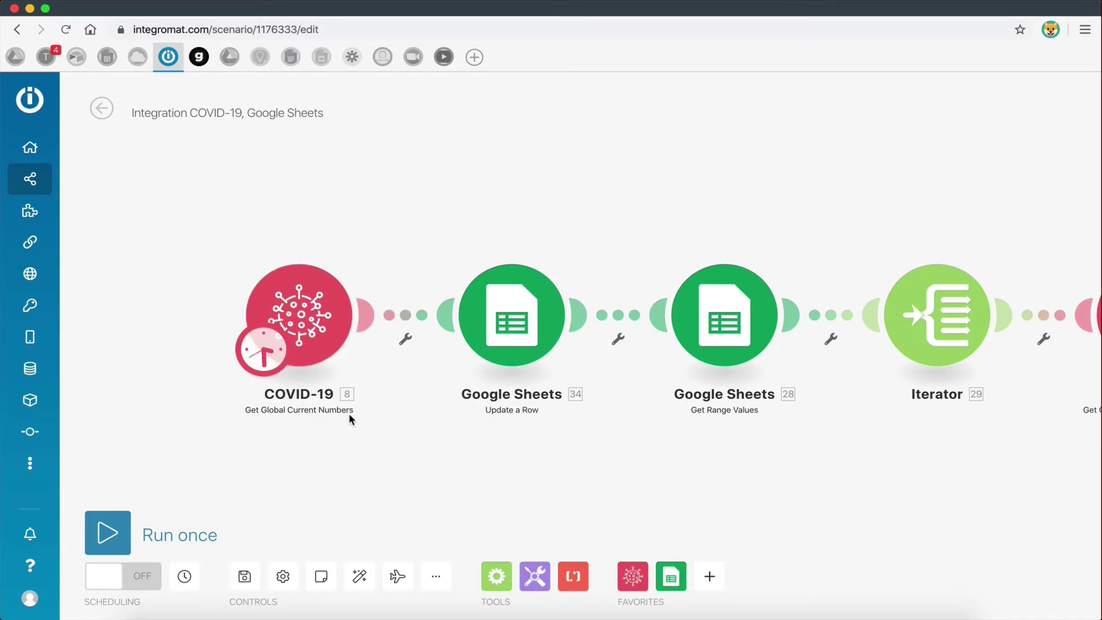
drag(406, 435, 263, 406)
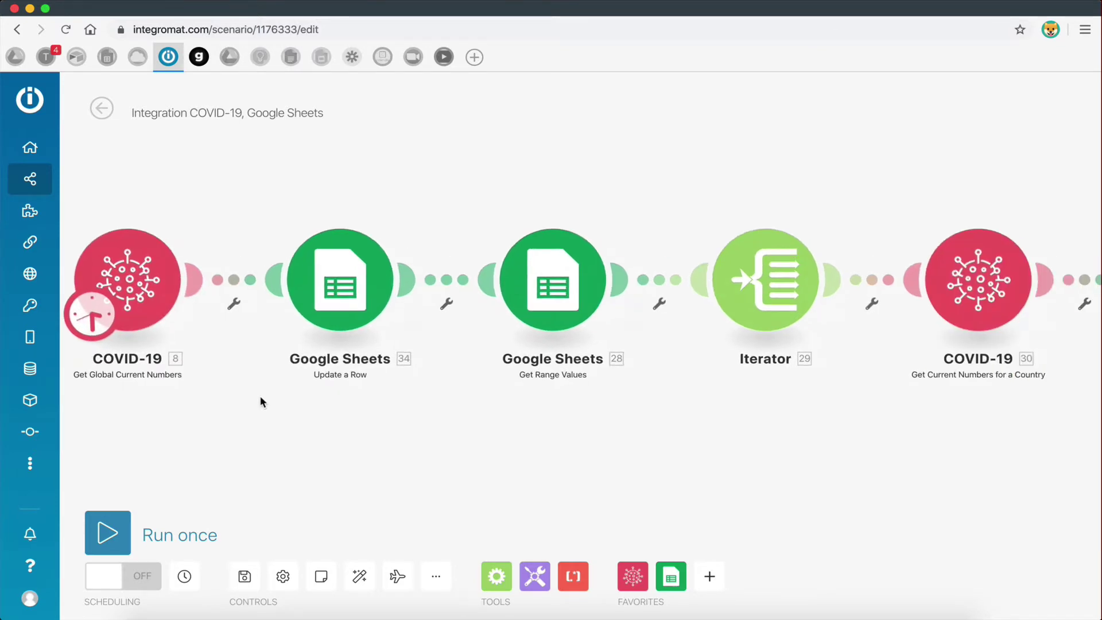
click(343, 282)
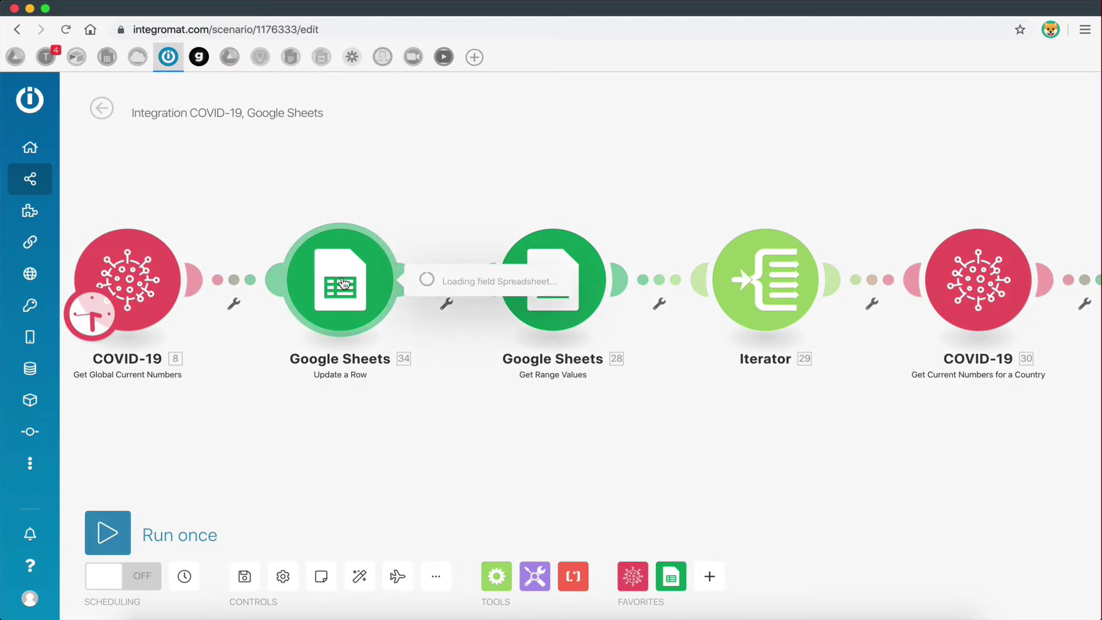
Step: Switch to the Covid-19 Tracker App spreadsheet, look through the Global Tracker sheet's columns, and select row 2
key(ctrl+Left)
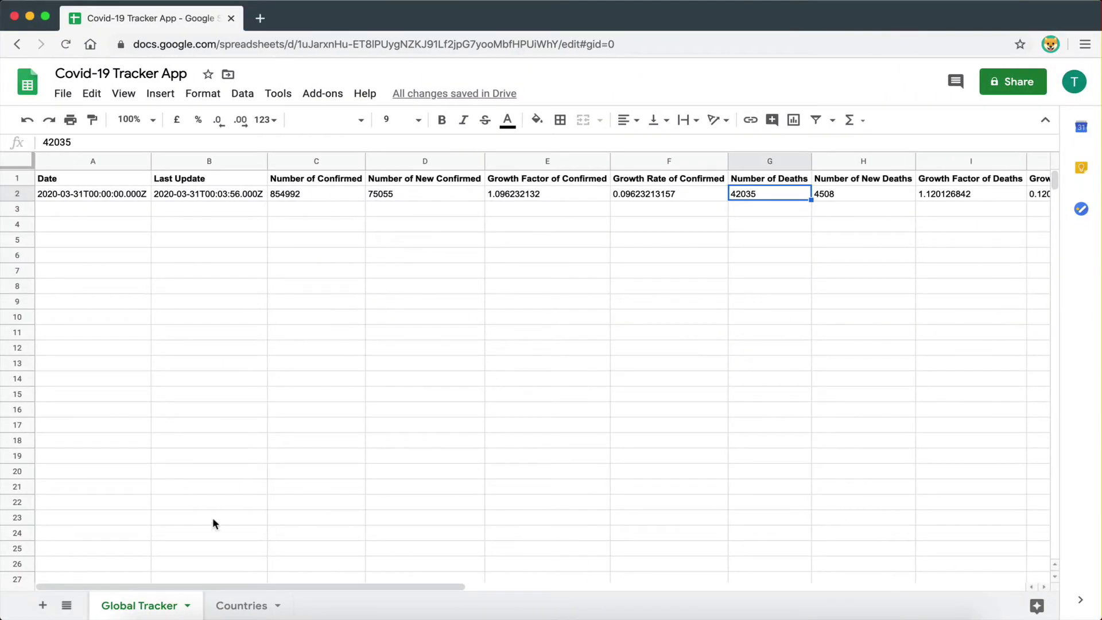
click(210, 393)
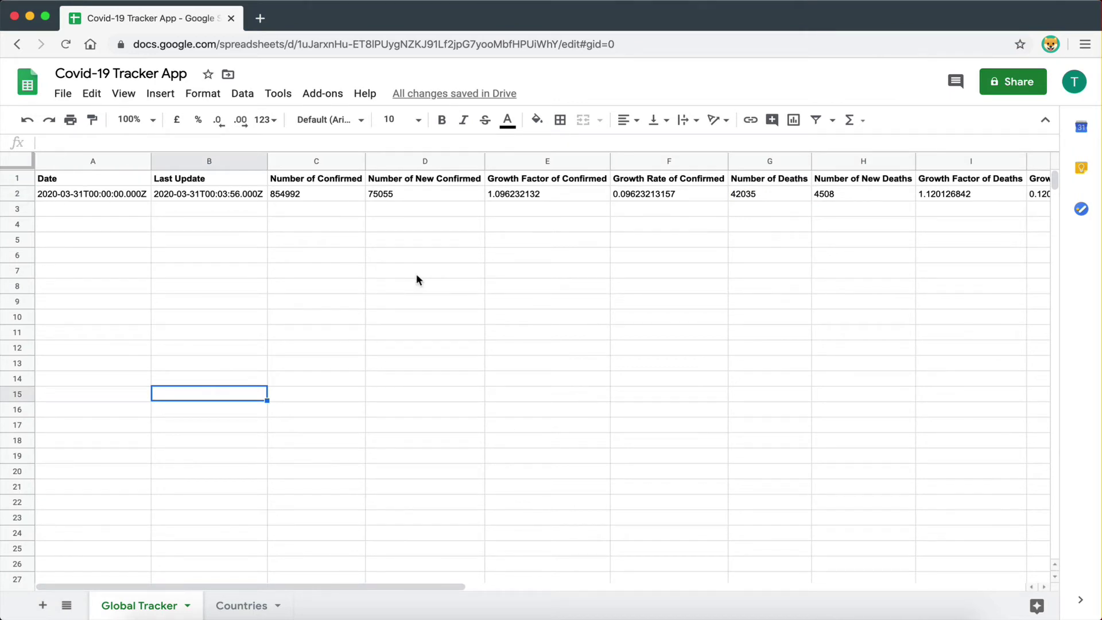
scroll(528, 262, right, 3)
scroll(528, 262, left, 3)
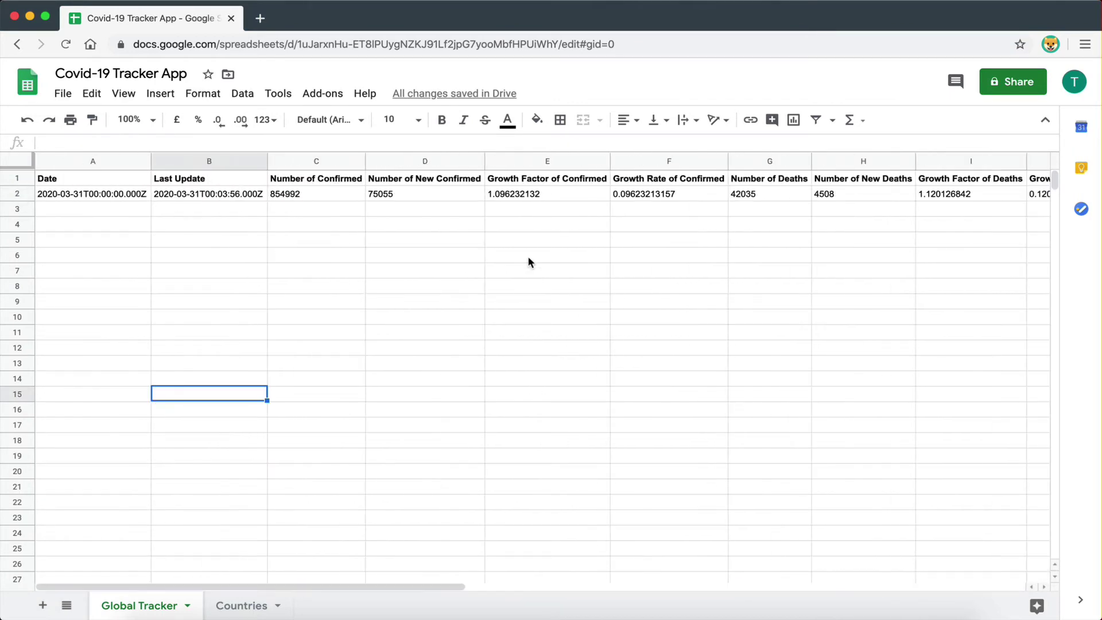
click(23, 194)
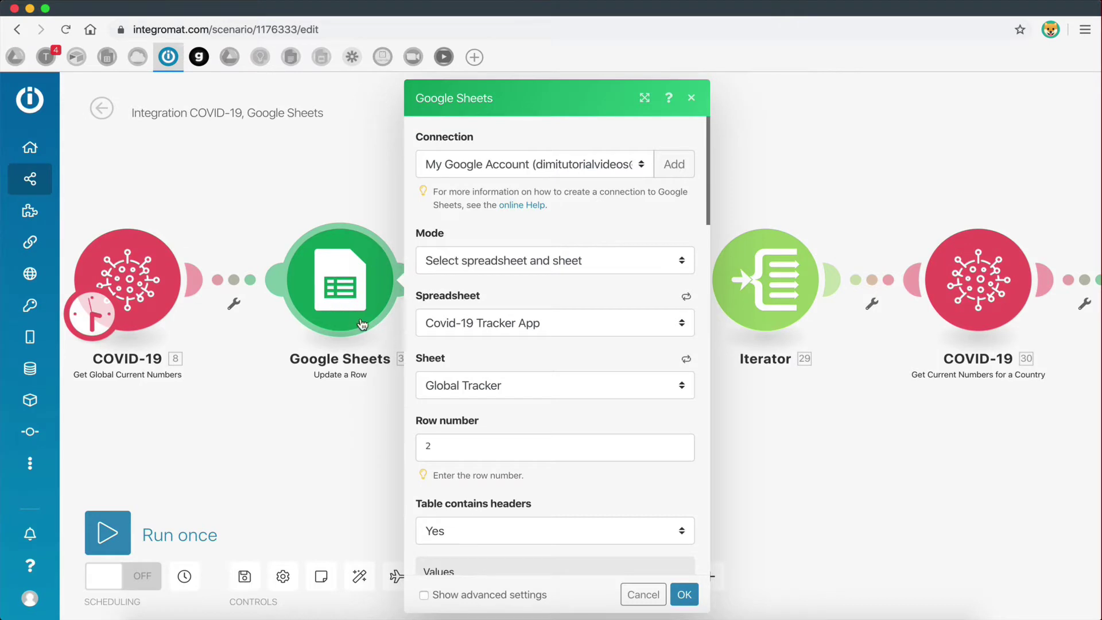
Step: Back in Integromat, review the Update a Row module's sheet, row number and column mappings, and accept the settings
scroll(516, 334, down, 3)
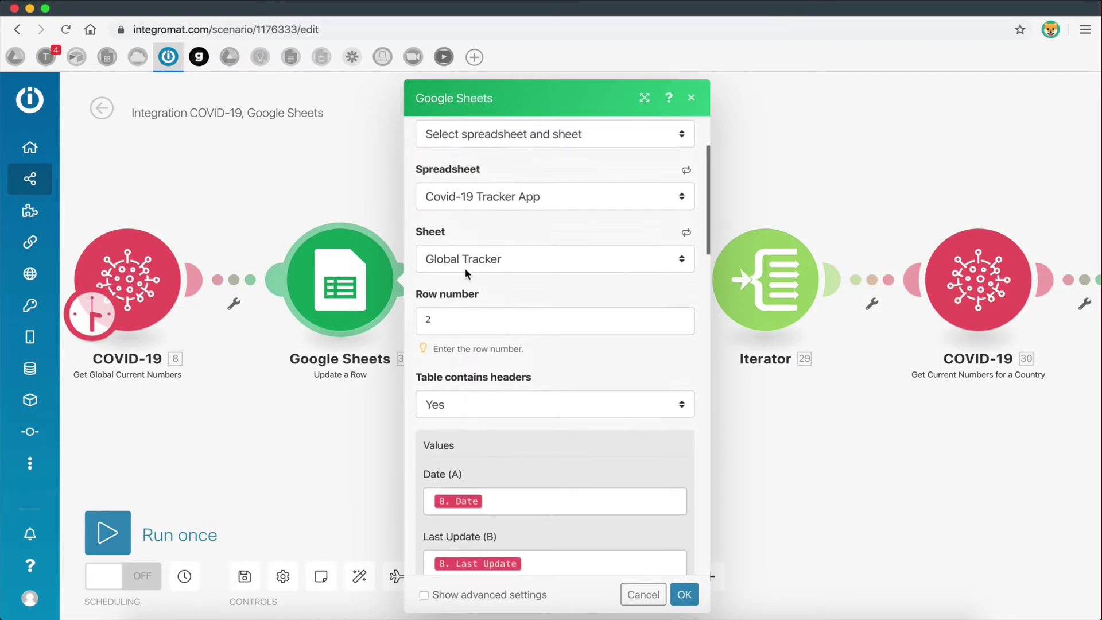
scroll(518, 260, down, 5)
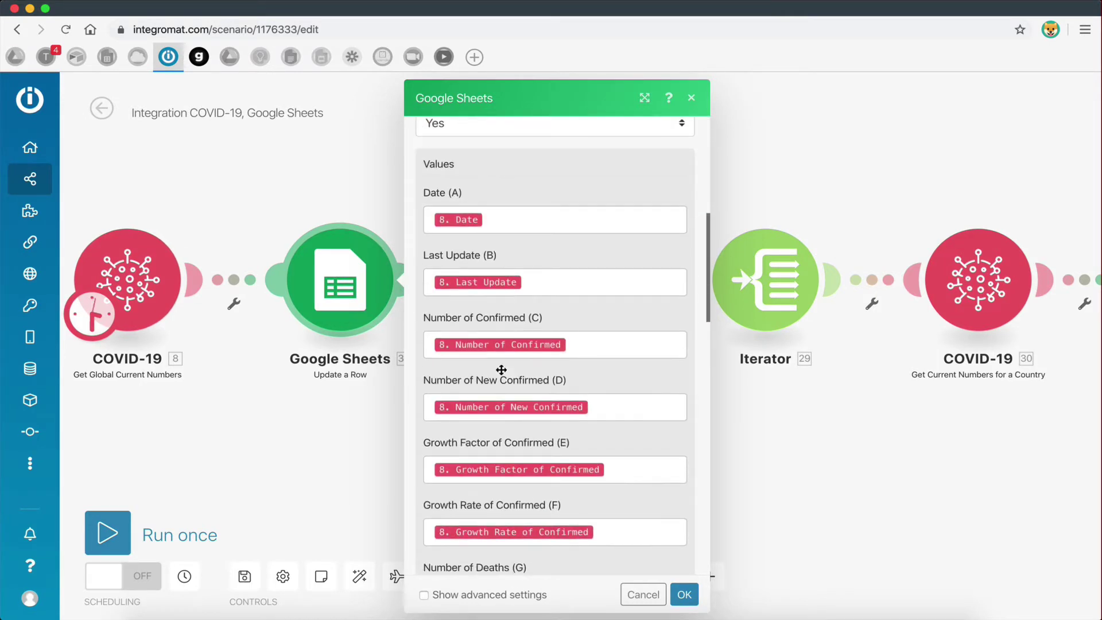
scroll(475, 424, down, 10)
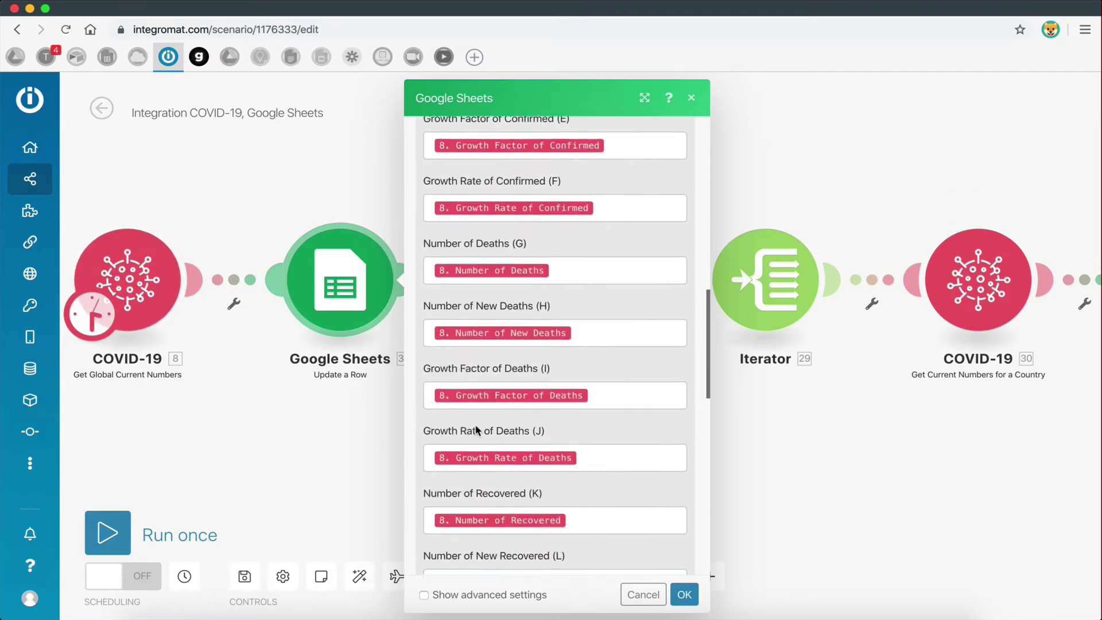
scroll(475, 425, down, 5)
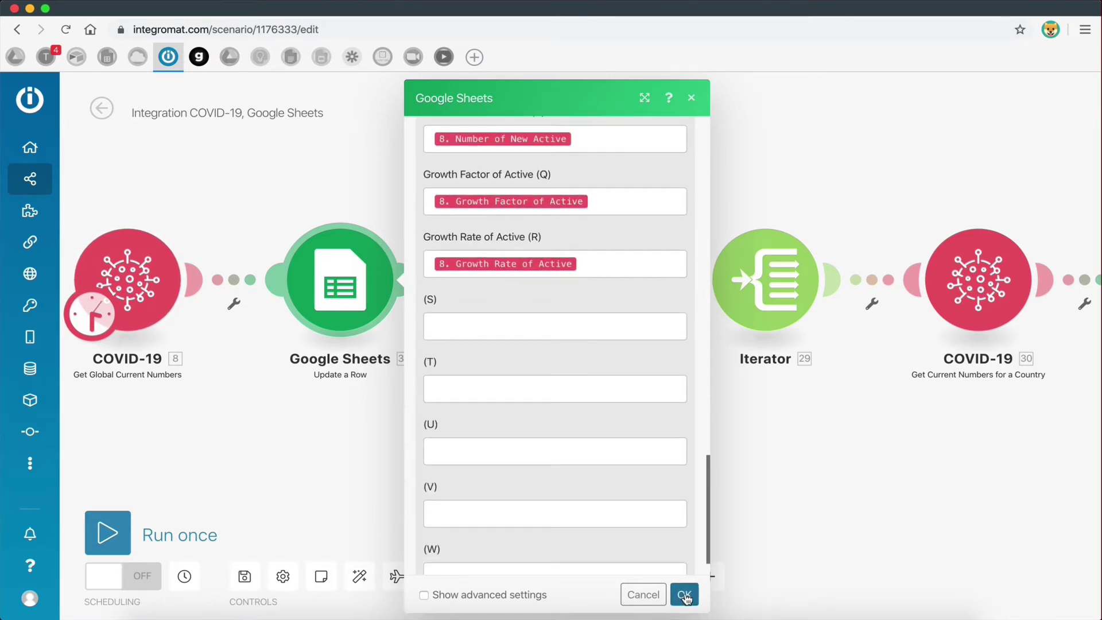
click(683, 593)
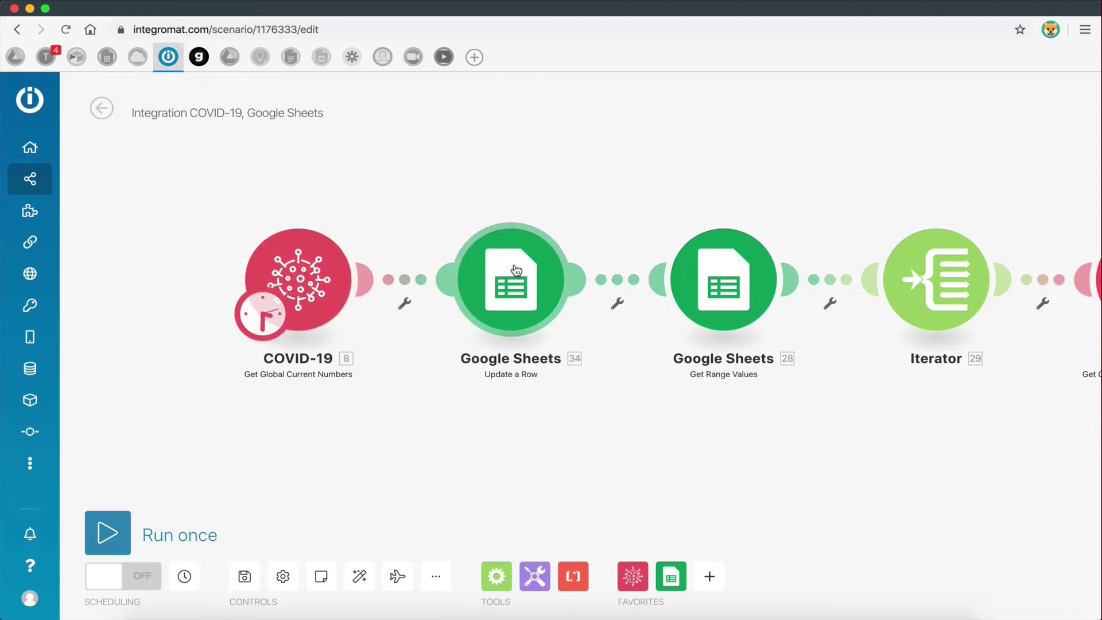
scroll(567, 411, right, 10)
scroll(436, 411, down, 2)
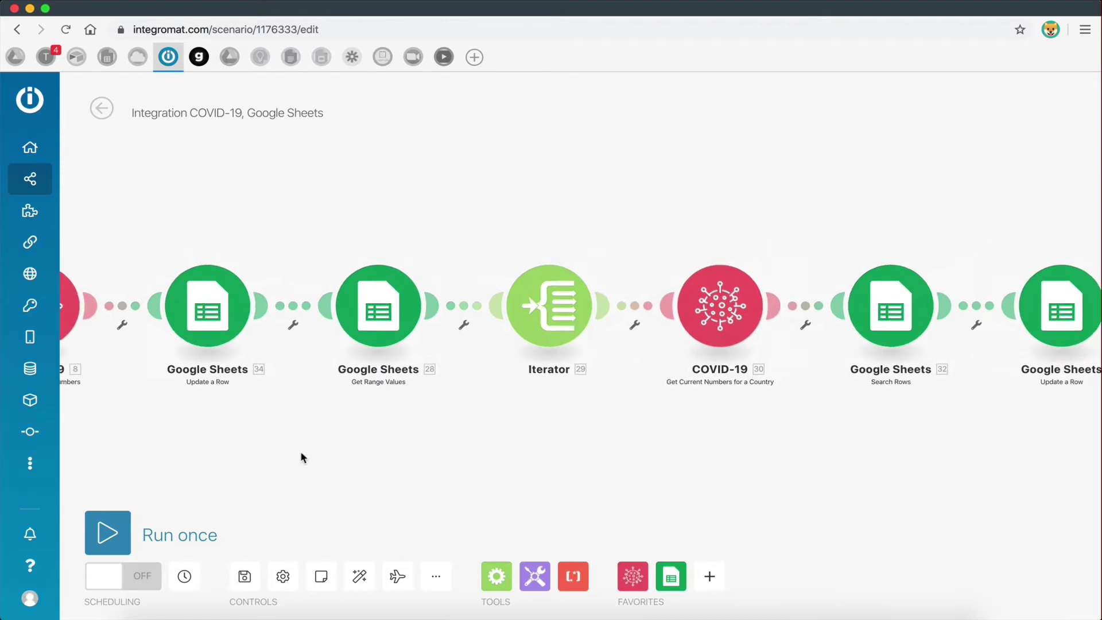
drag(563, 446, 347, 447)
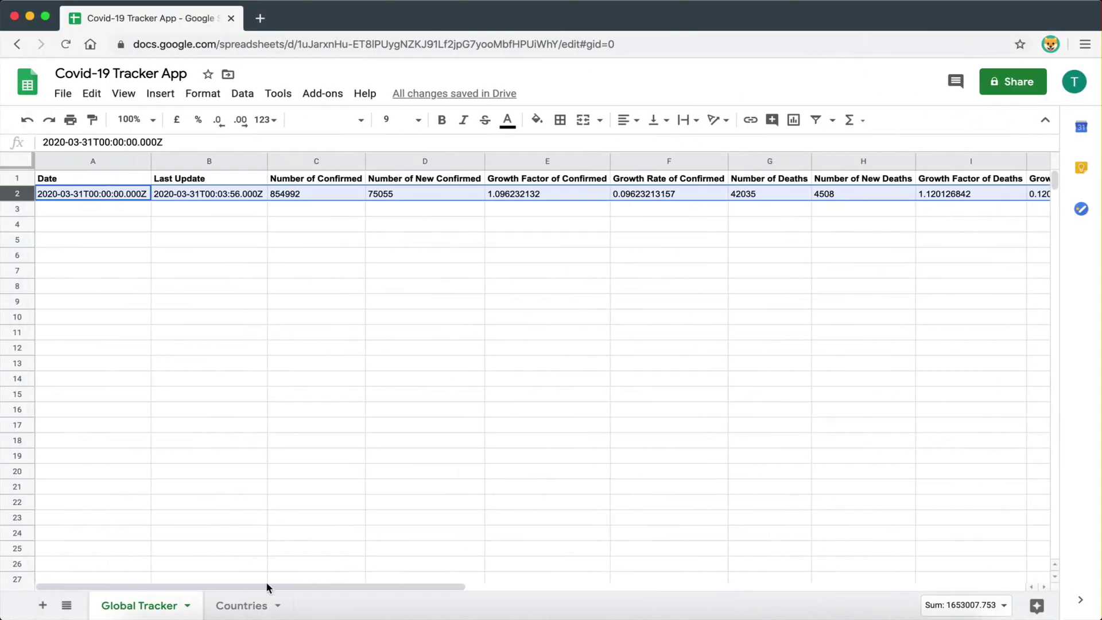
Step: Open the spreadsheet's Countries sheet and Integromat's Get Range Values module settings, then check the country cells in the Country Full Name column
click(246, 603)
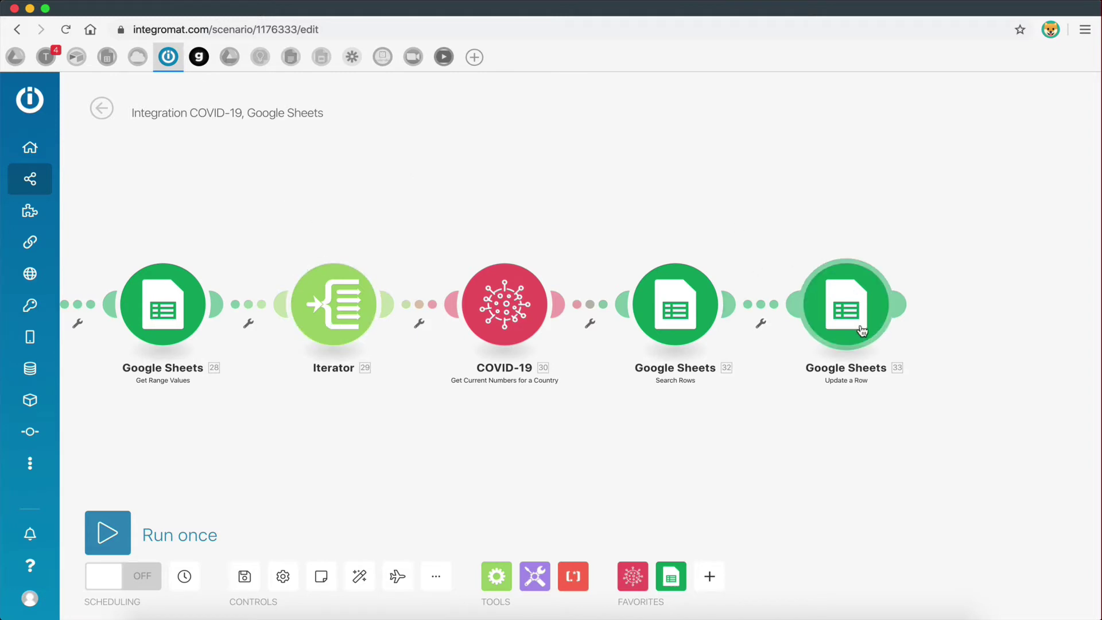
click(167, 321)
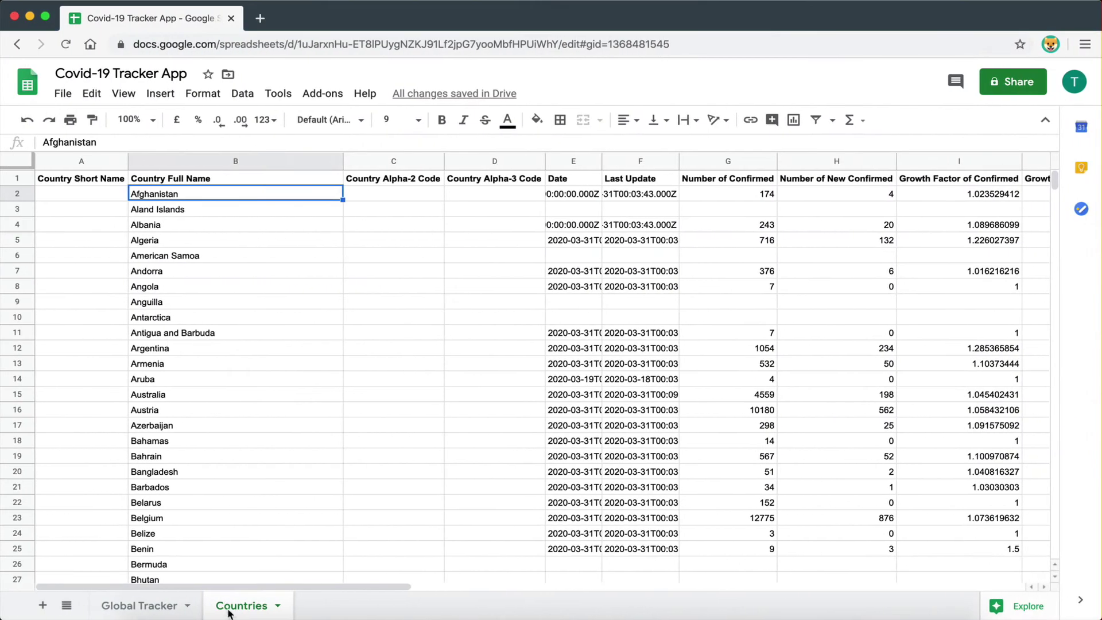
mouse_move(169, 195)
mouse_down()
mouse_move(172, 617)
mouse_move(208, 303)
mouse_up()
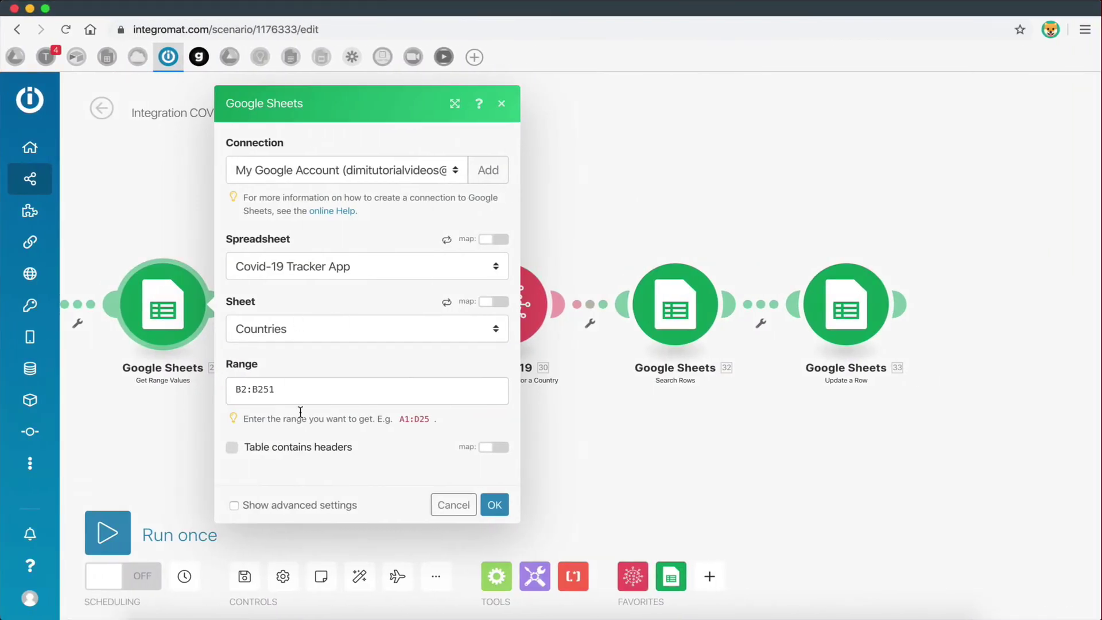
Step: Compare the Get Range Values module's range with column B of the Countries sheet, and accept the module's settings
click(232, 391)
drag(233, 391, 290, 391)
click(291, 391)
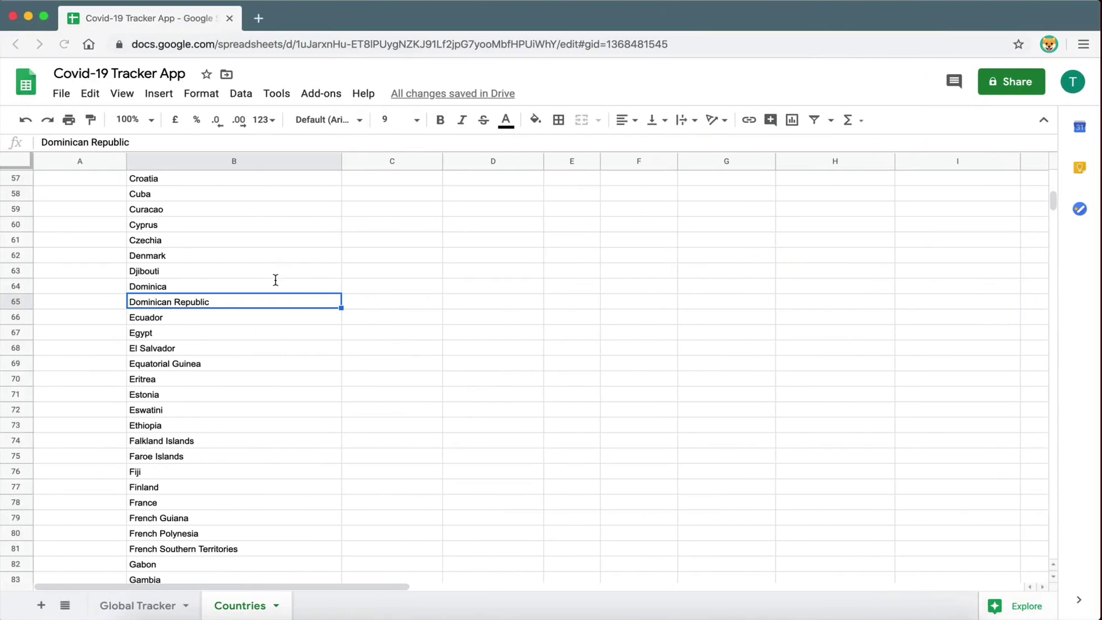
scroll(249, 255, up, 10)
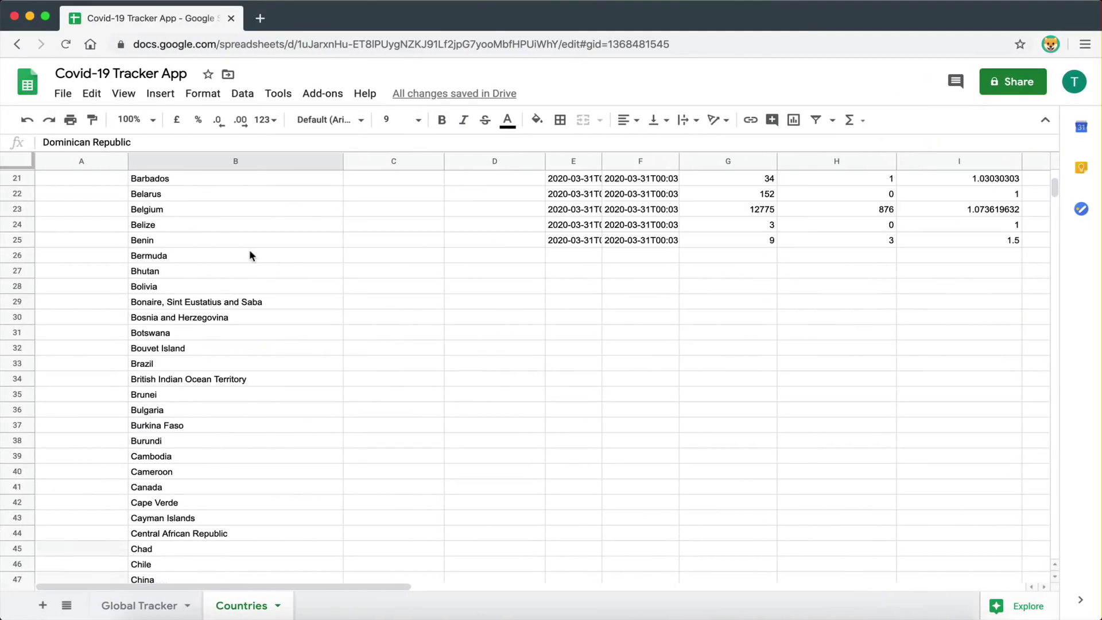
scroll(249, 255, up, 7)
click(235, 161)
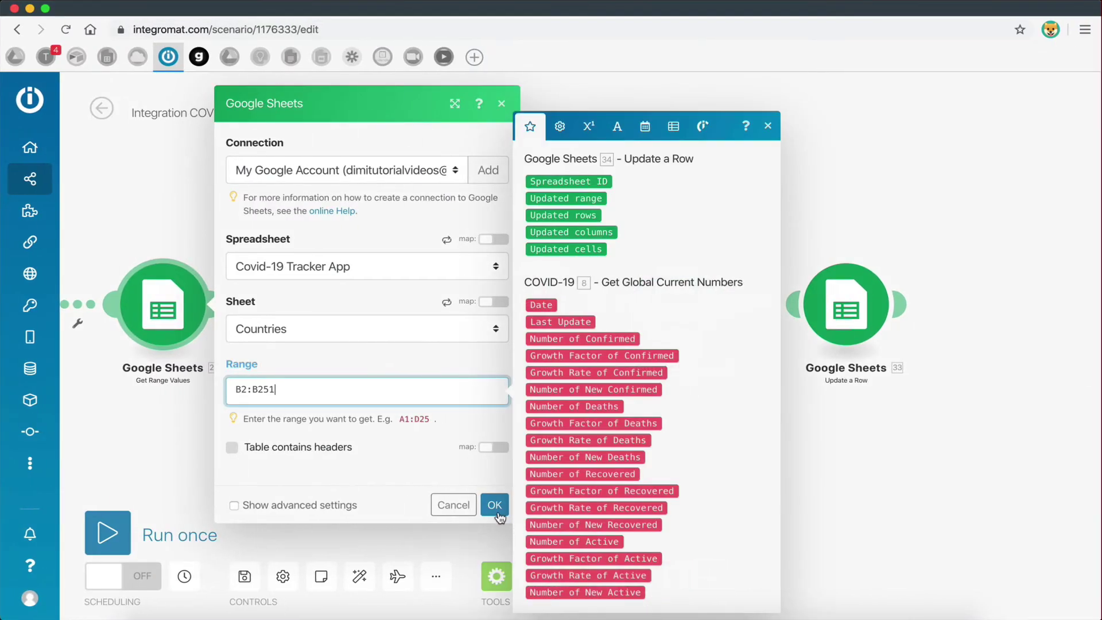
click(494, 523)
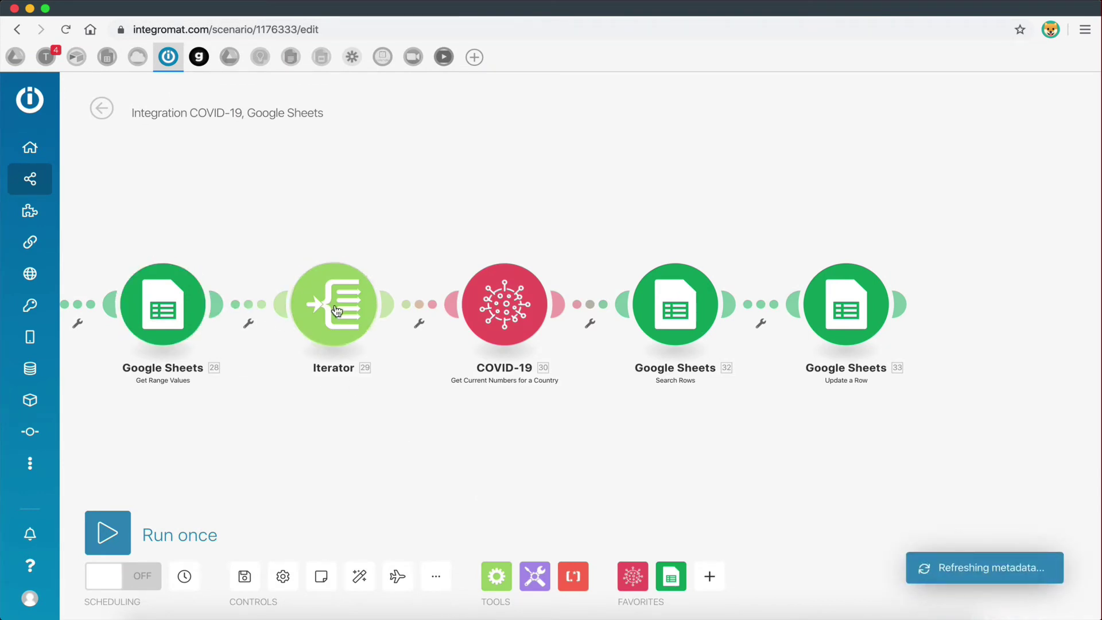
Step: Review the Iterator's array and the Country mapping of the Get Current Numbers for a Country module, accepting both modules' settings
click(337, 310)
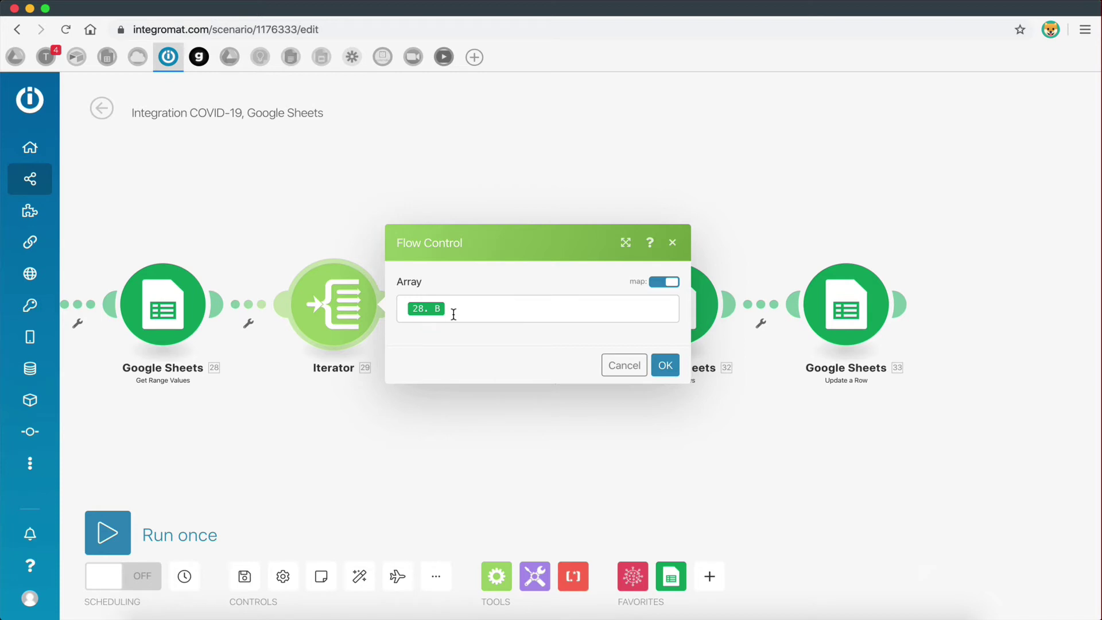
click(665, 370)
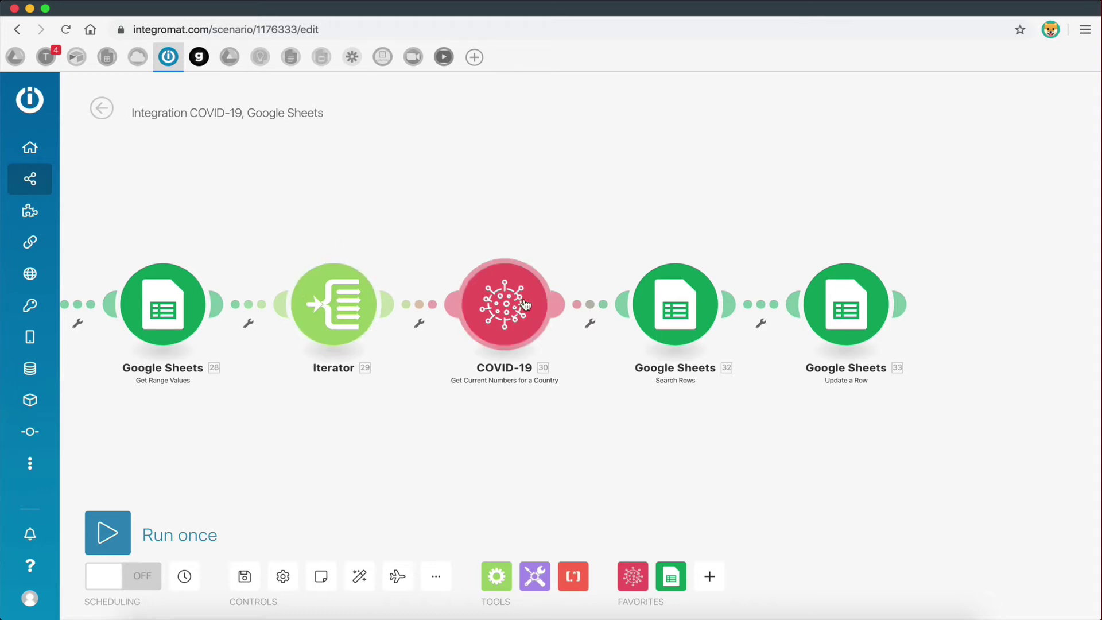
scroll(502, 316, up, 1)
scroll(502, 316, up, 1)
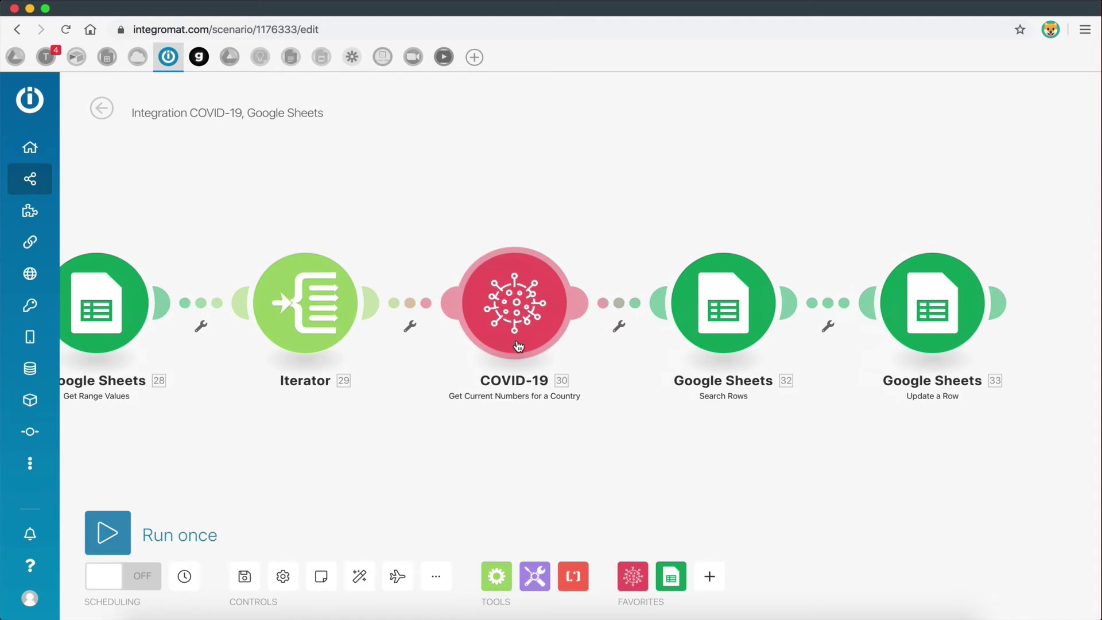
click(515, 321)
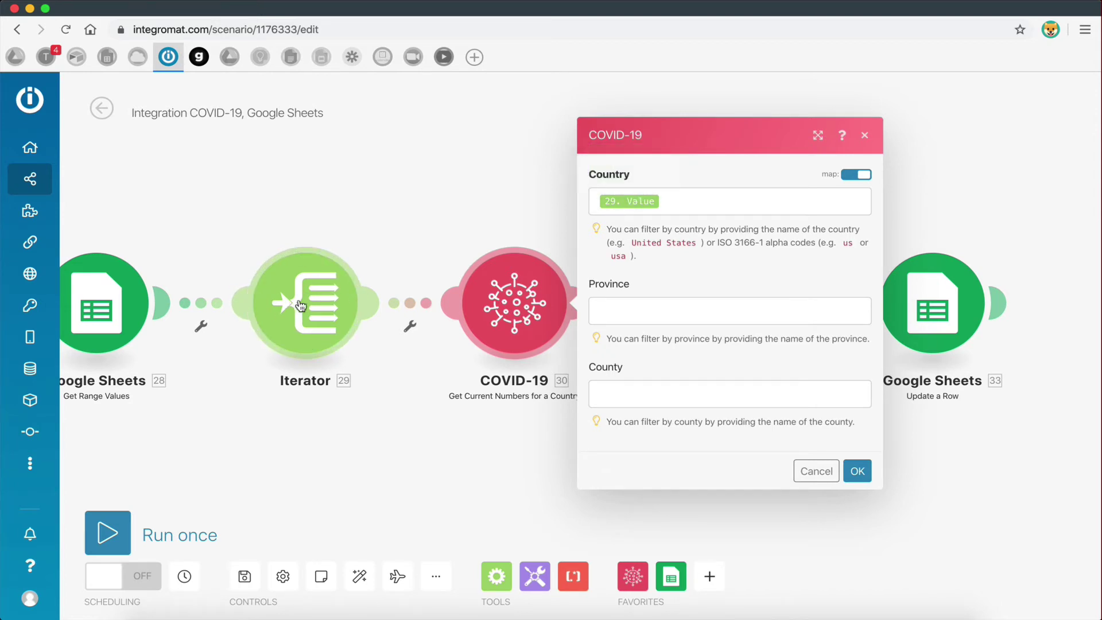
click(855, 472)
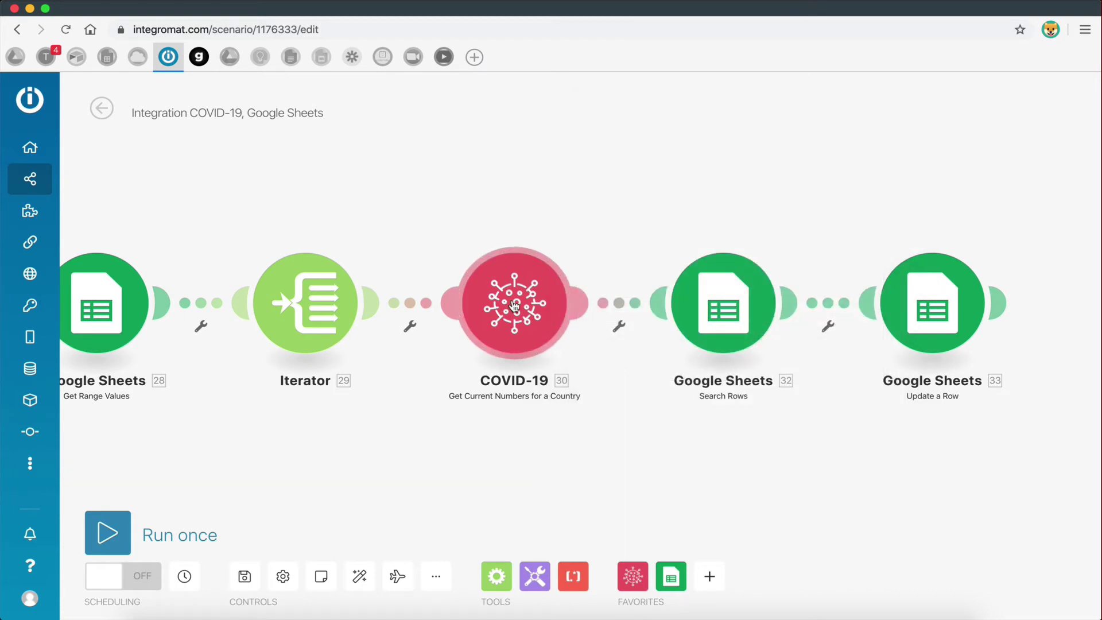
Step: Review the Search Rows module's sheet, column range and Country Full Name filter, and accept the settings
scroll(585, 277, right, 5)
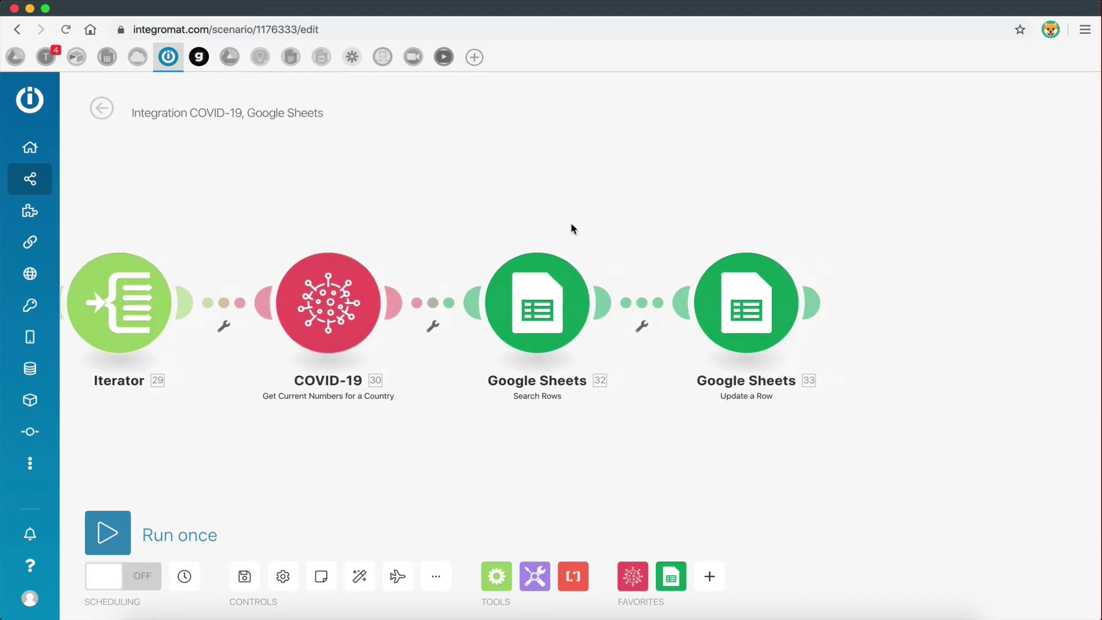
click(545, 293)
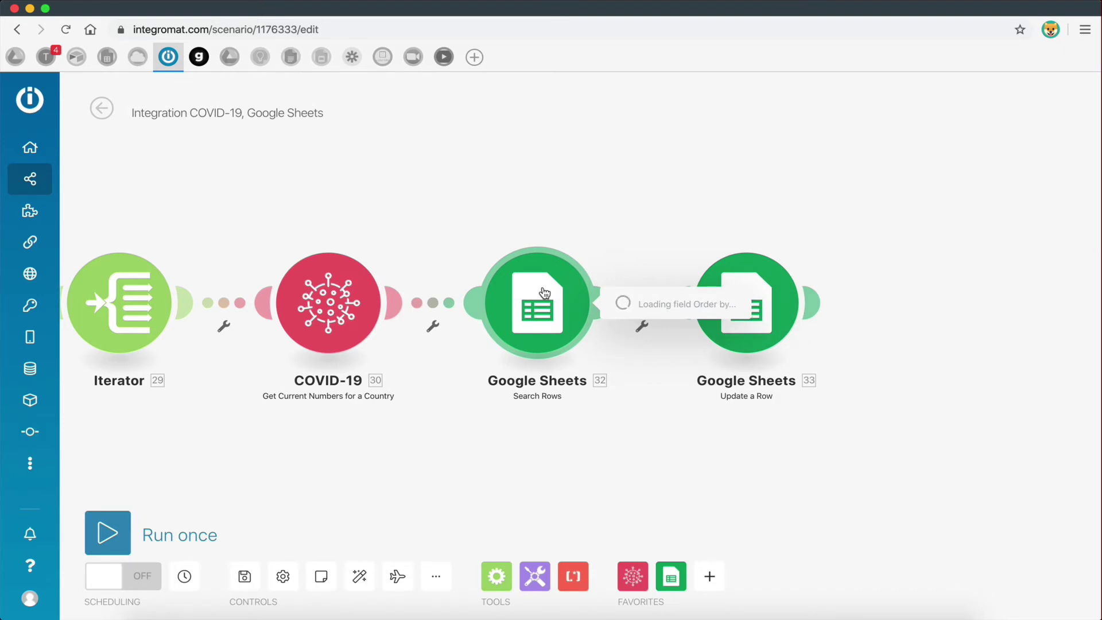
scroll(766, 380, down, 1)
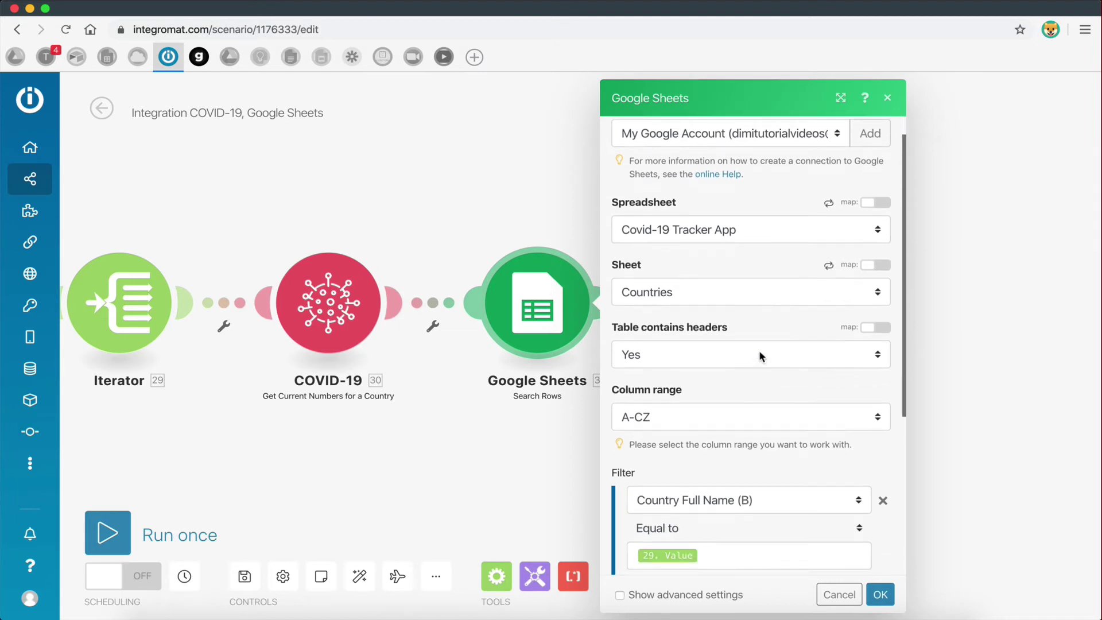
scroll(654, 291, down, 5)
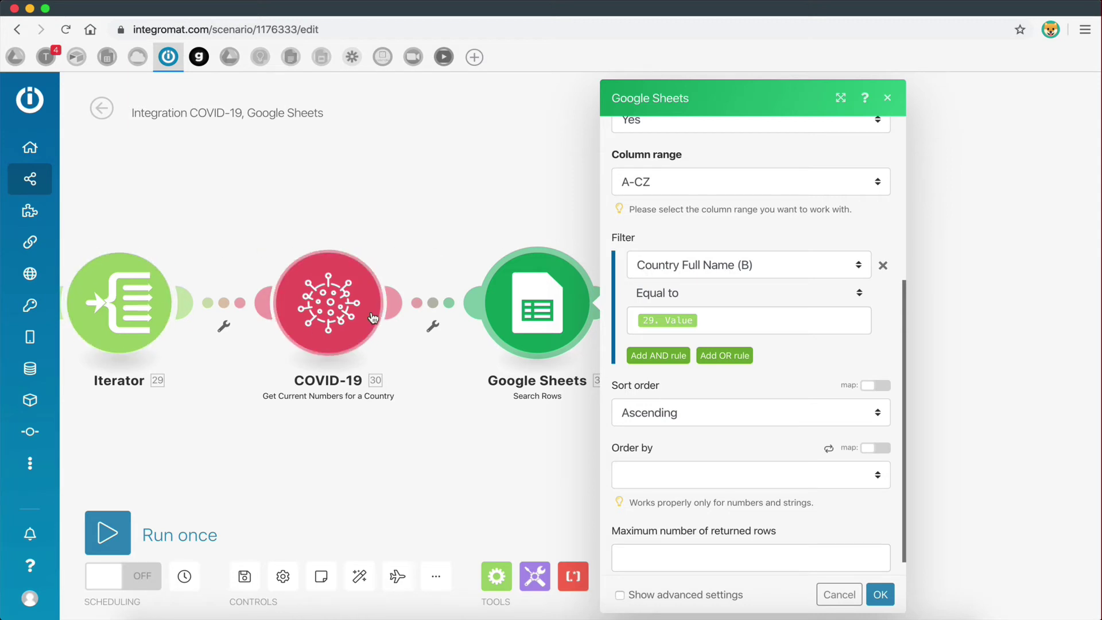
scroll(690, 359, down, 1)
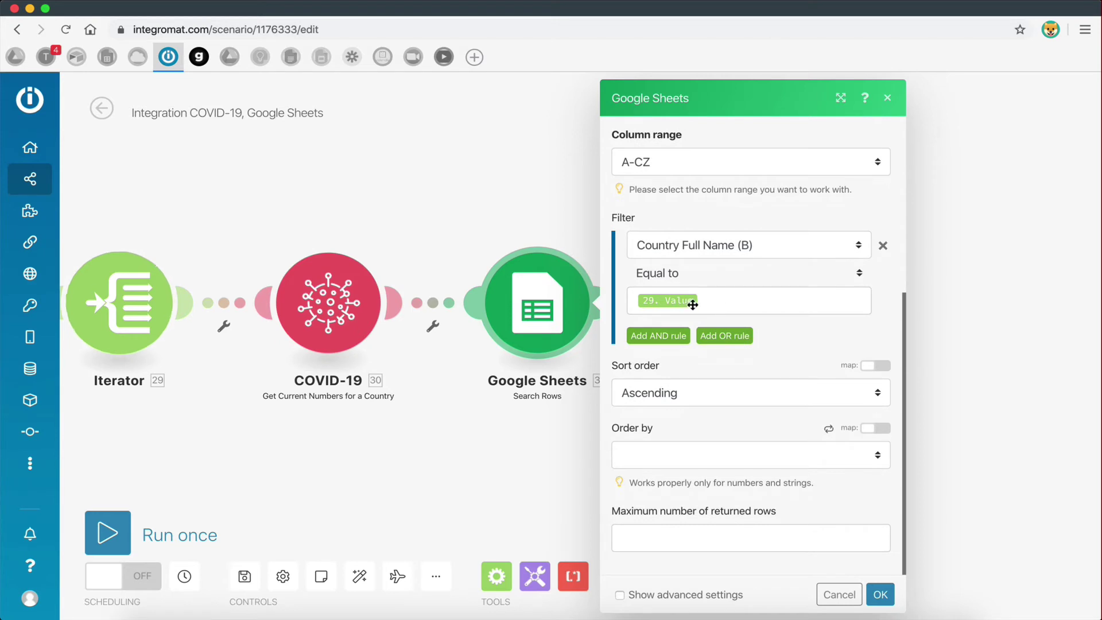
drag(658, 300, 643, 281)
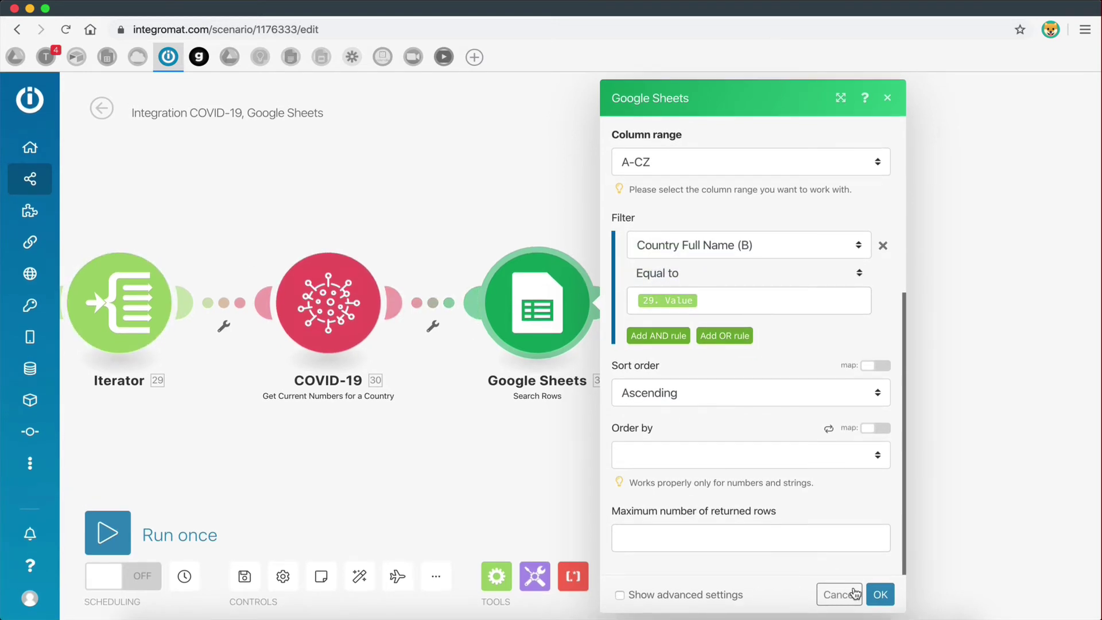
click(880, 594)
Step: Open the settings of the final Update a Row module and review its sheet, row number and column mappings
drag(624, 451, 509, 450)
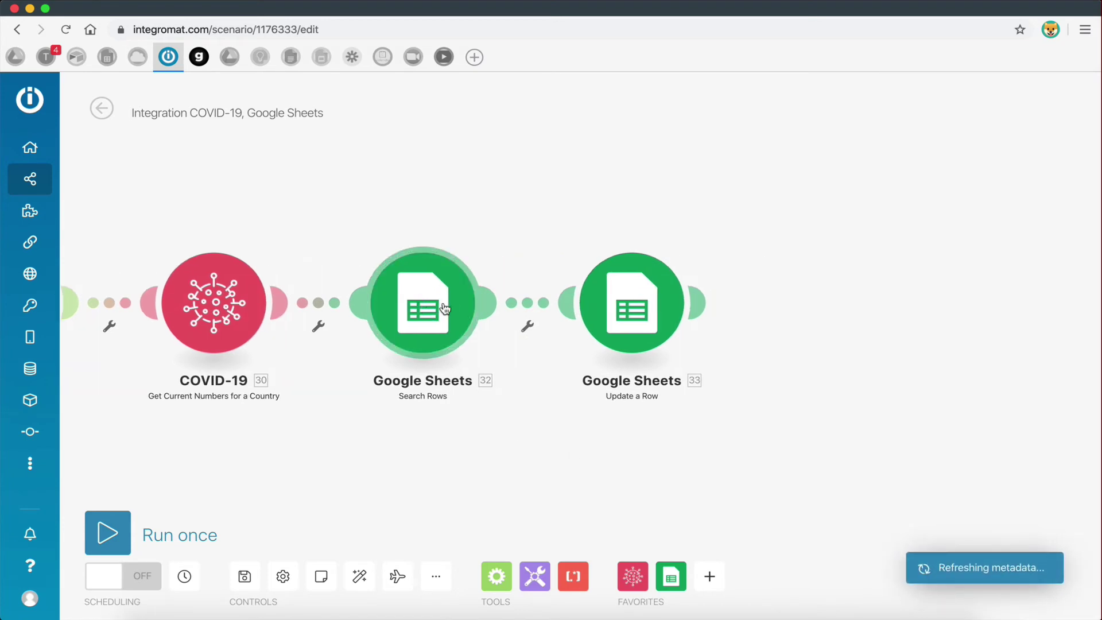
click(651, 304)
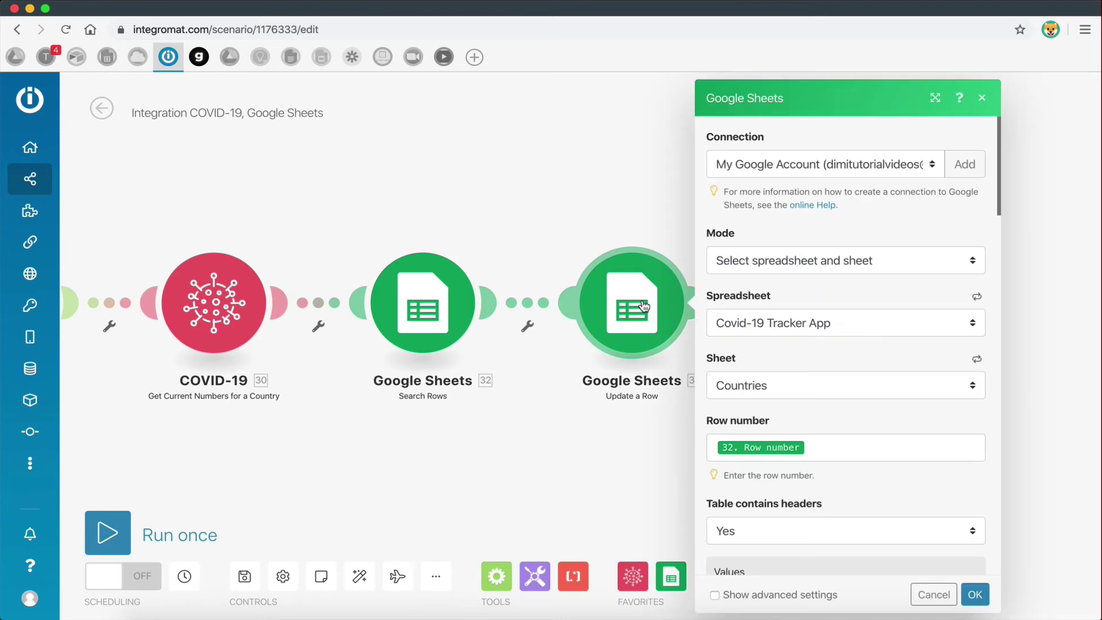
scroll(786, 354, down, 1)
scroll(786, 354, down, 4)
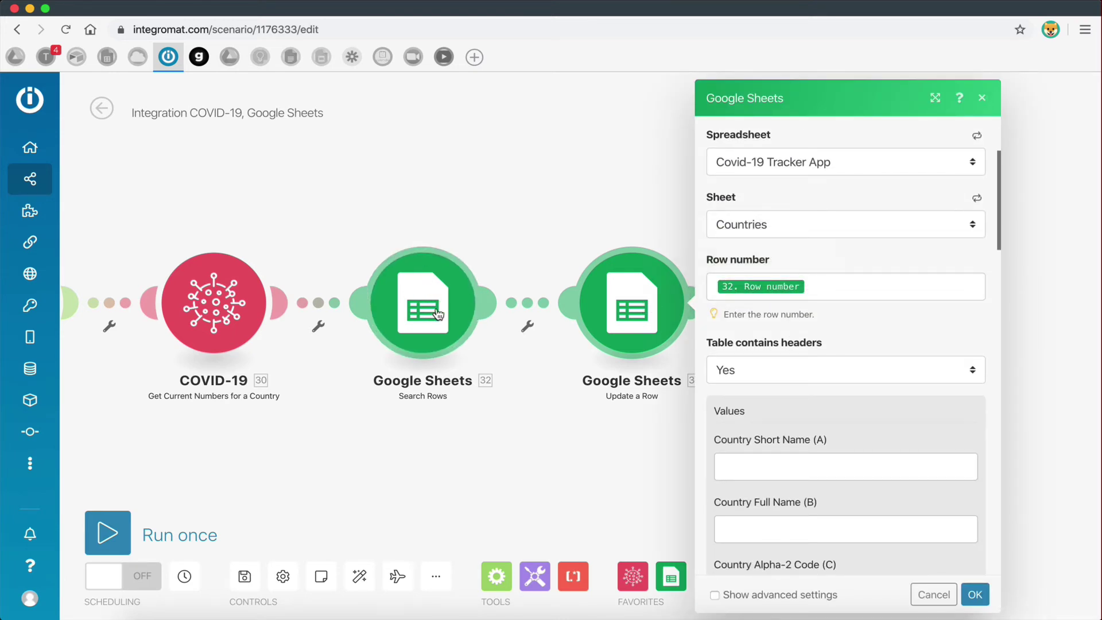
scroll(842, 332, down, 4)
scroll(843, 331, down, 14)
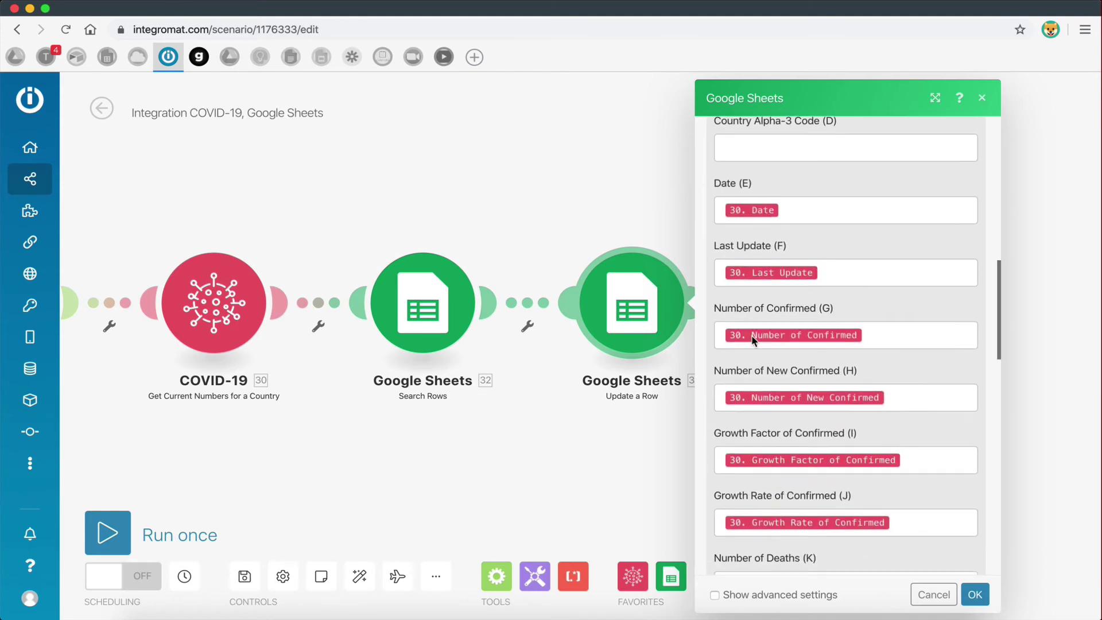
scroll(767, 443, down, 20)
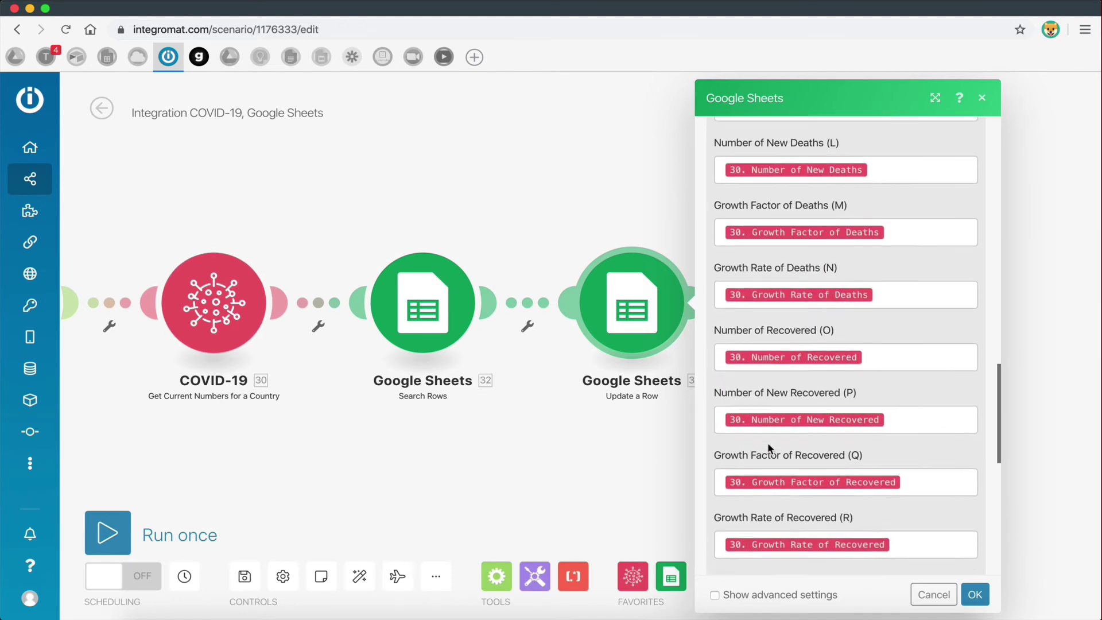
scroll(768, 444, down, 5)
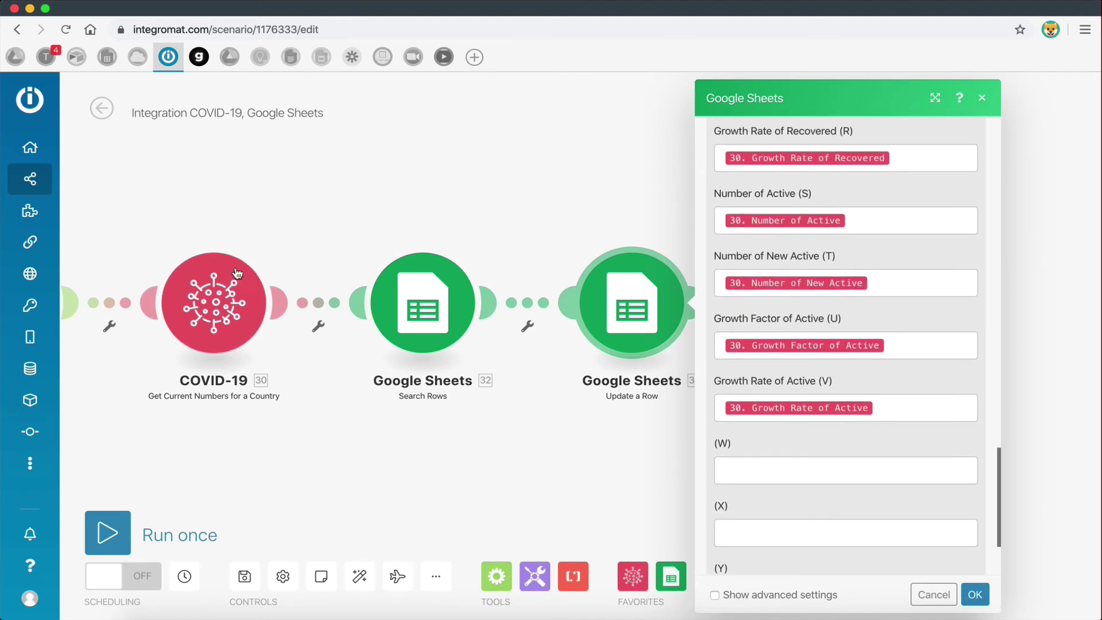
Step: Switch to the spreadsheet's Countries sheet, look through its data columns, and select statistics cells in Afghanistan's row
key(super+grave)
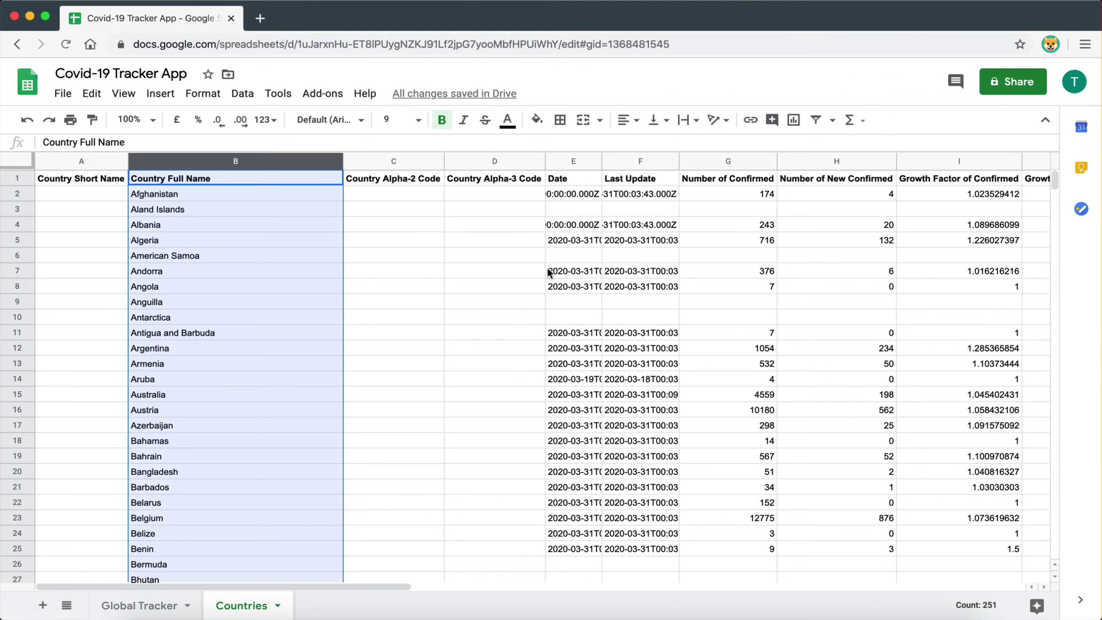
scroll(619, 231, right, 5)
drag(307, 193, 636, 192)
scroll(573, 190, left, 15)
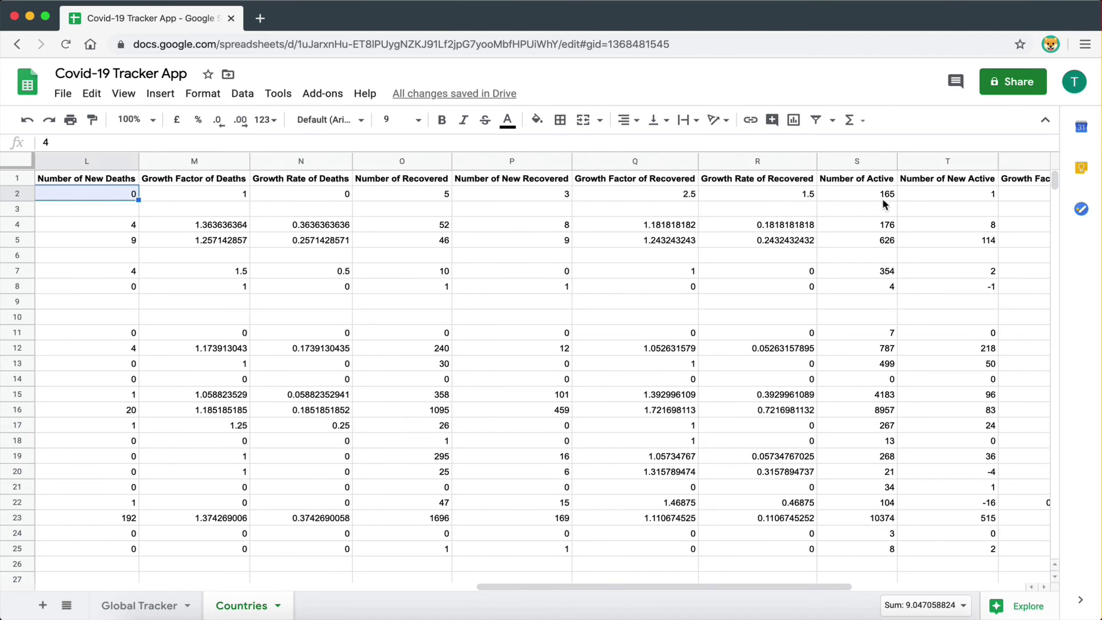
Step: Return to the Integromat scenario, close the module settings, and look over the module chain from Get Global Current Numbers to the final Update a Row
key(super+grave)
click(566, 236)
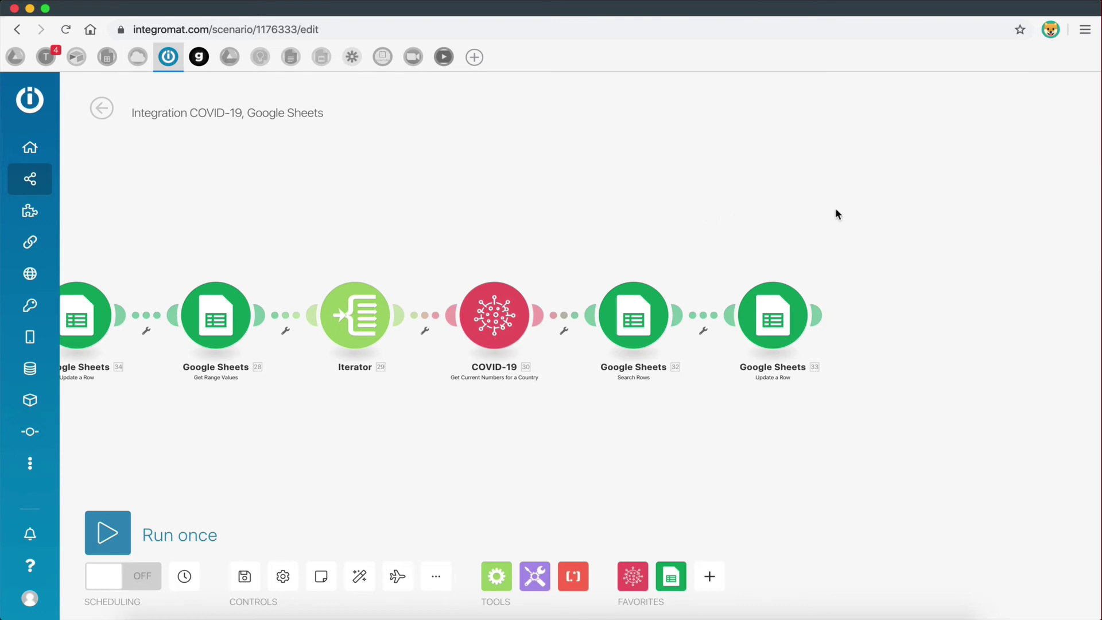
scroll(836, 213, left, 5)
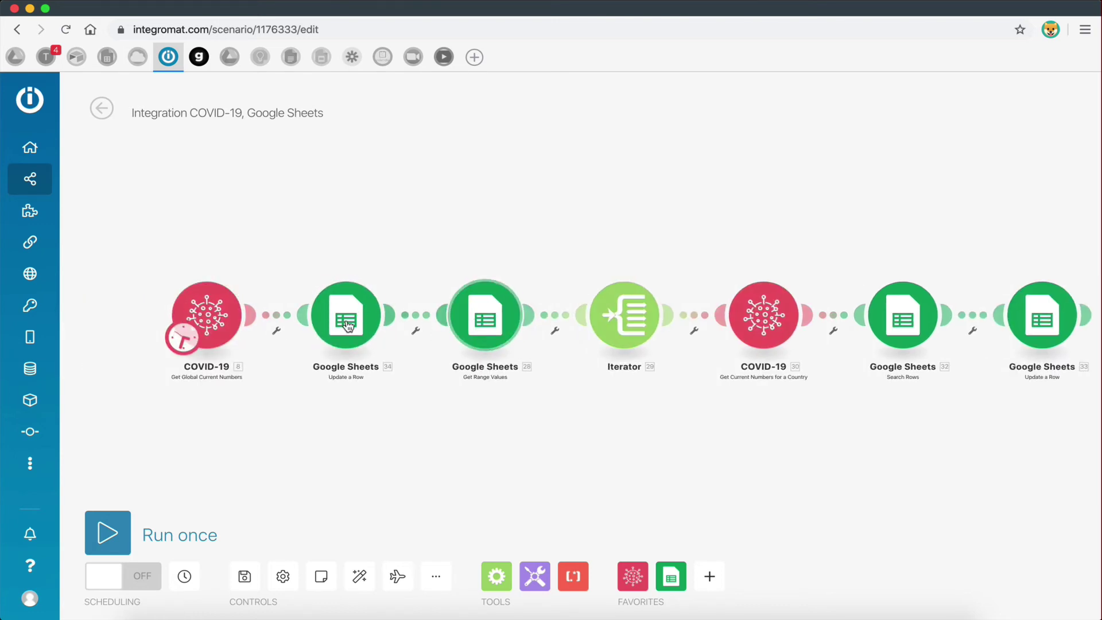
drag(614, 209, 511, 199)
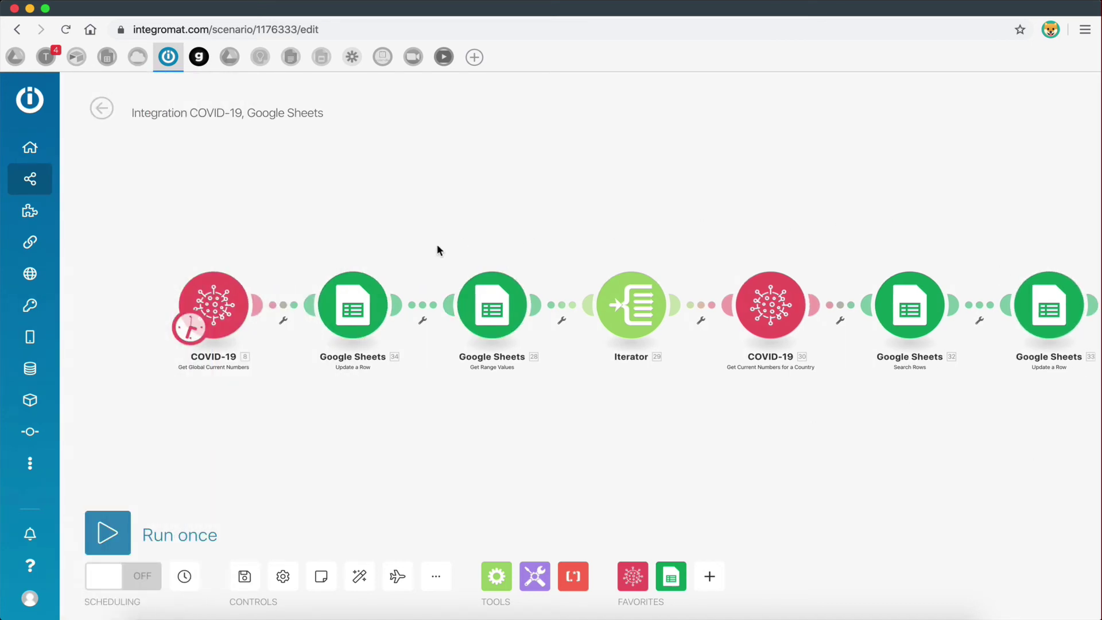
drag(615, 249, 322, 276)
drag(635, 210, 325, 219)
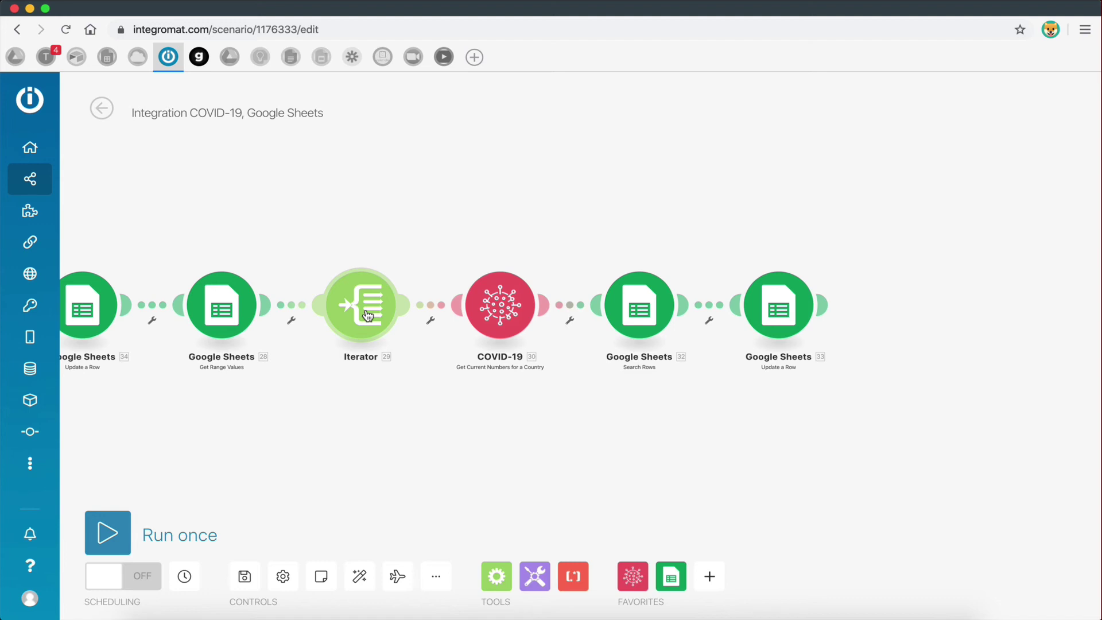
Step: Calculate 750 × 24 in the Calculator app, and close it
click(894, 617)
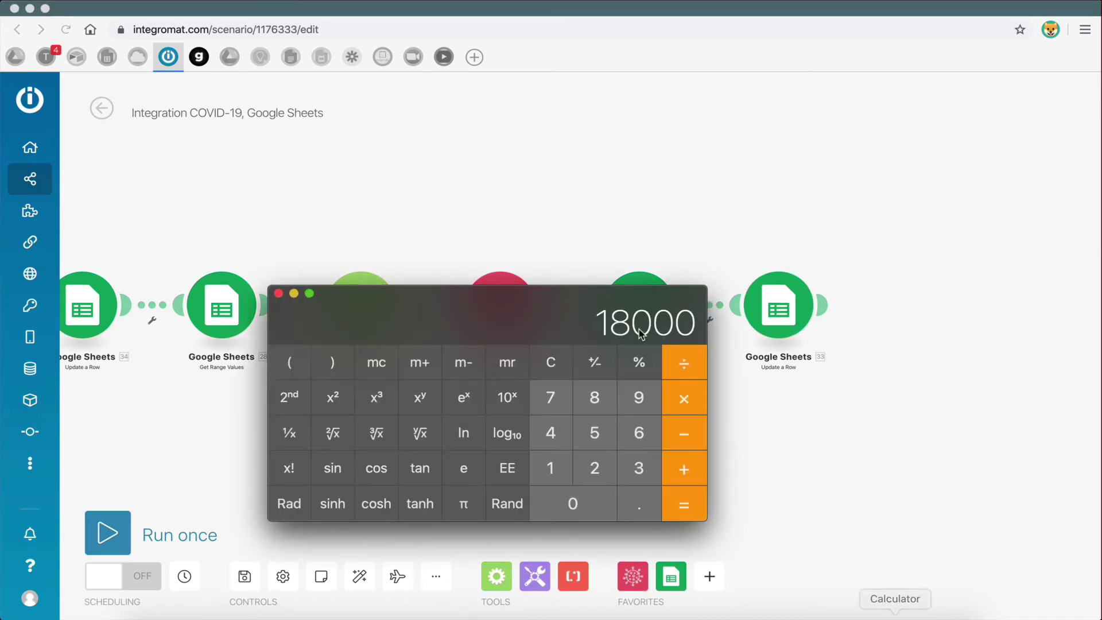
click(562, 363)
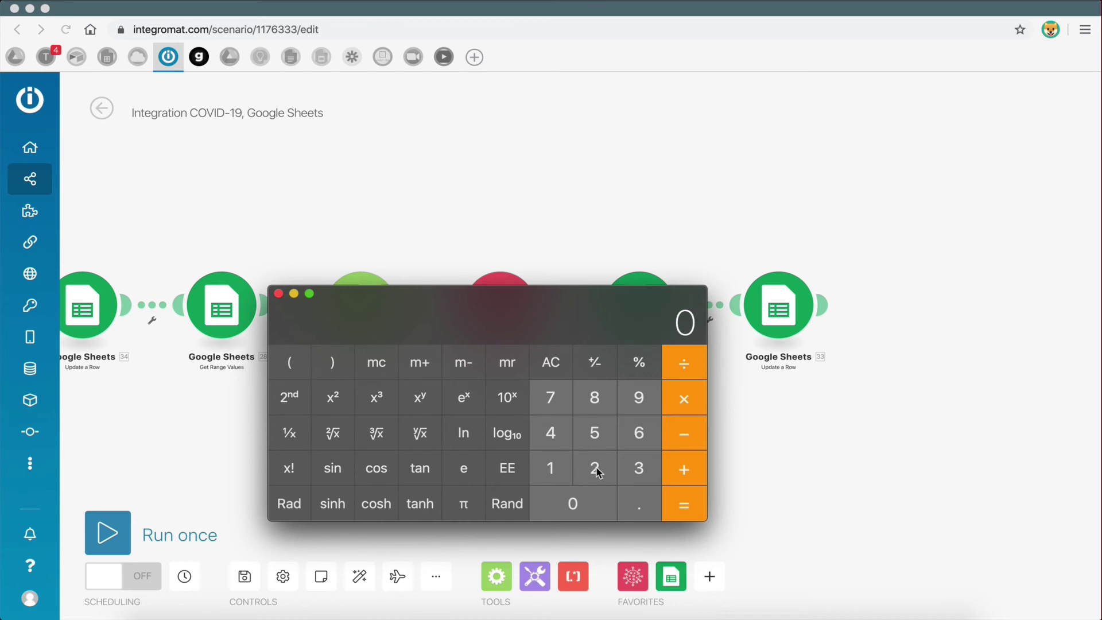
click(554, 403)
click(594, 434)
click(591, 493)
click(678, 404)
click(597, 469)
click(562, 431)
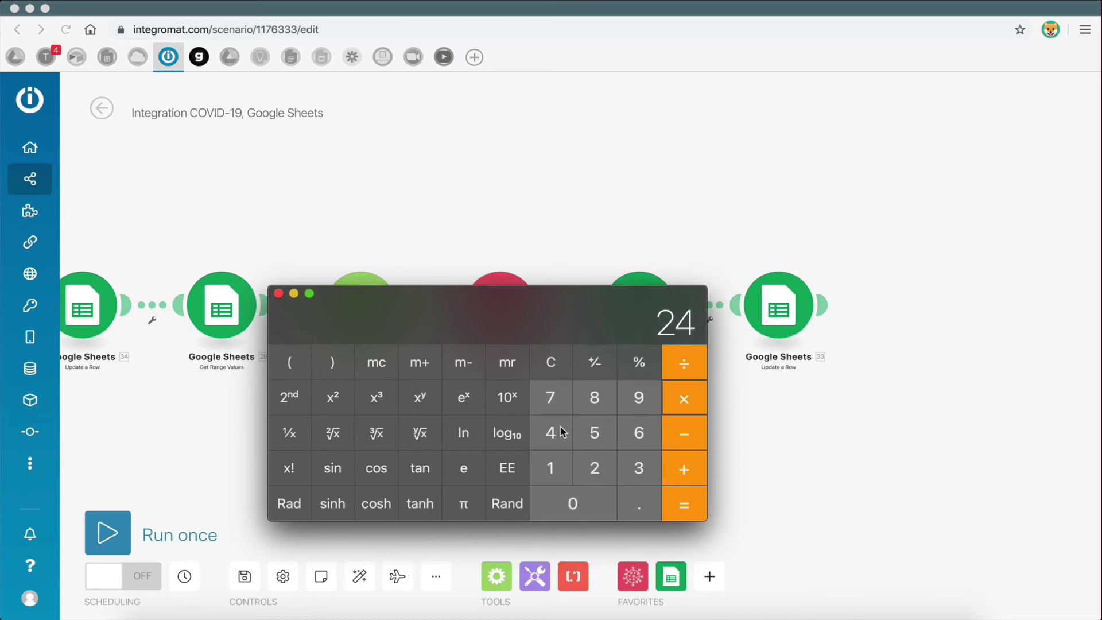
click(683, 504)
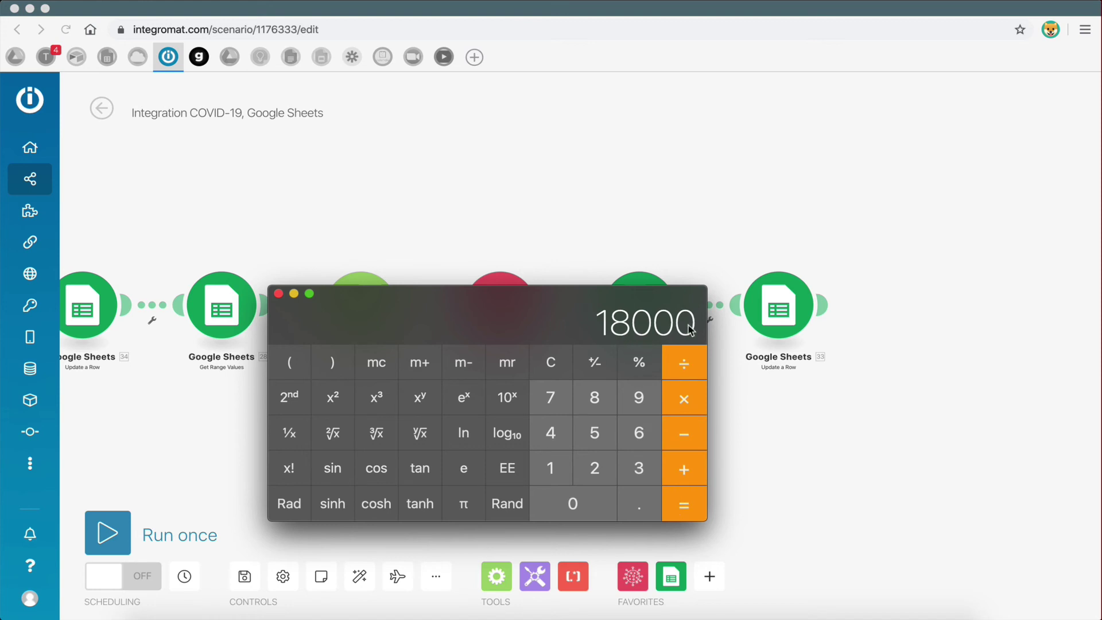
click(278, 293)
Step: Open the organization dashboard, check the operations usage, and open the subscription upgrade page to compare plan limits and monthly prices
drag(325, 185, 488, 210)
mouse_move(32, 180)
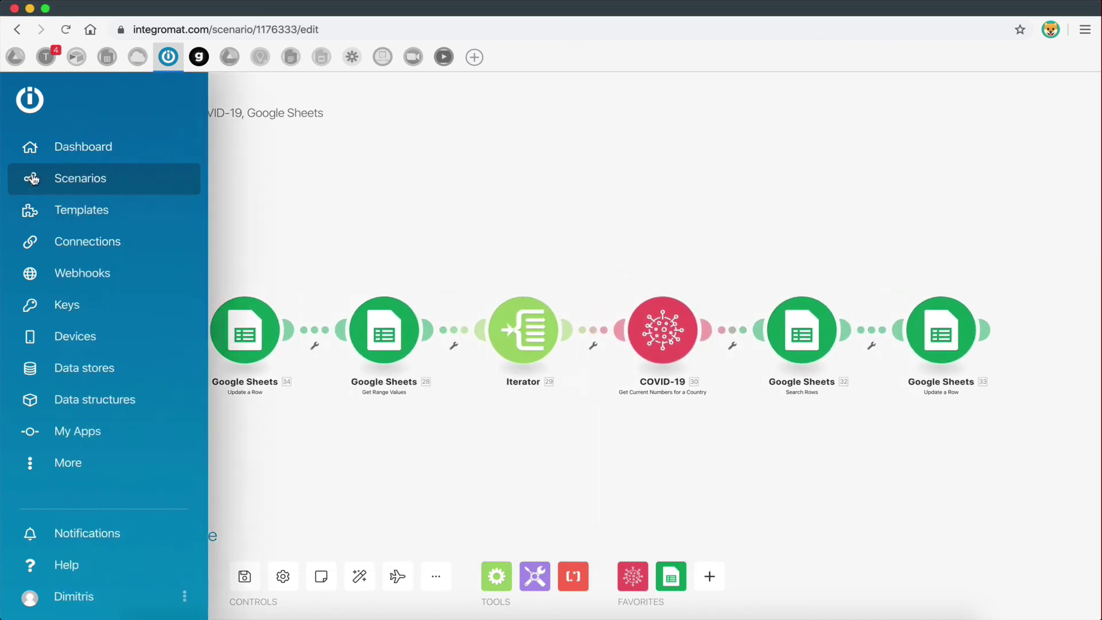
click(34, 147)
click(647, 216)
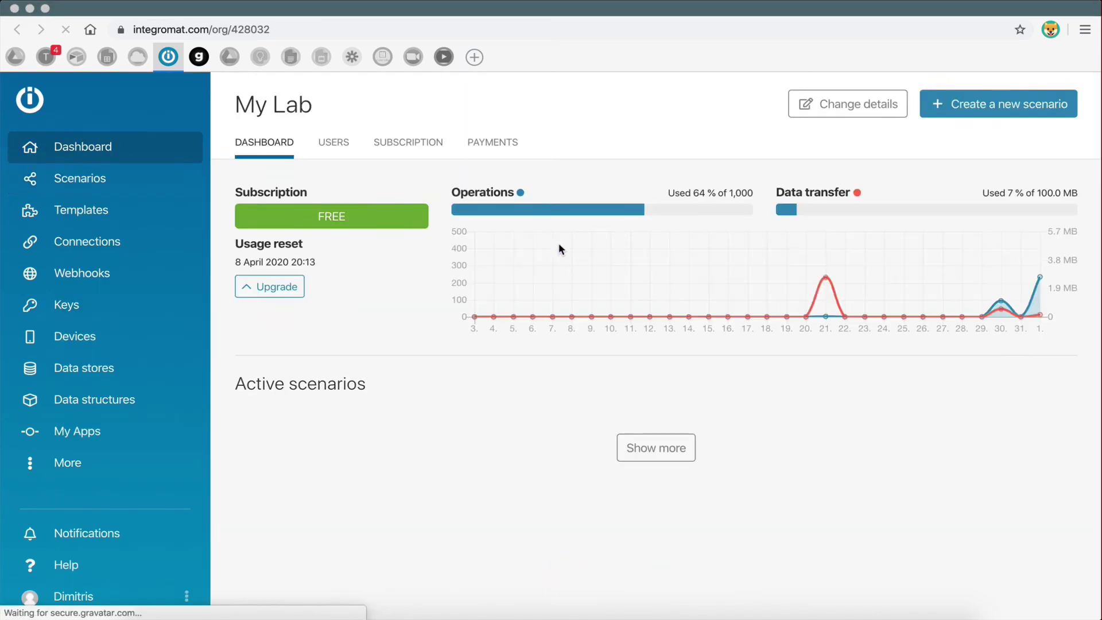
click(270, 289)
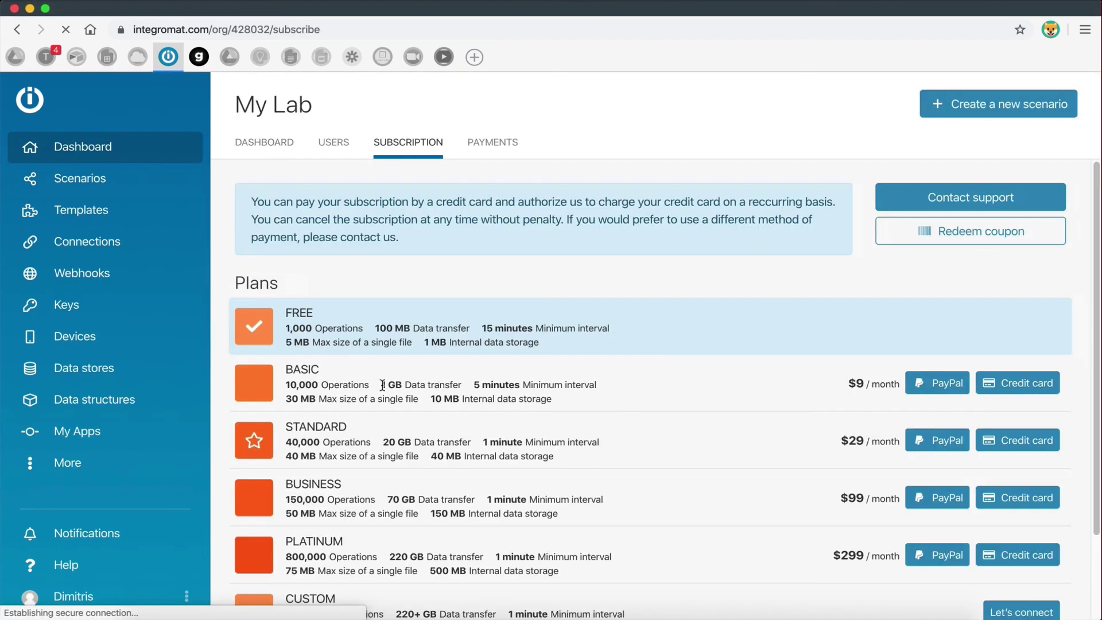
scroll(382, 384, down, 3)
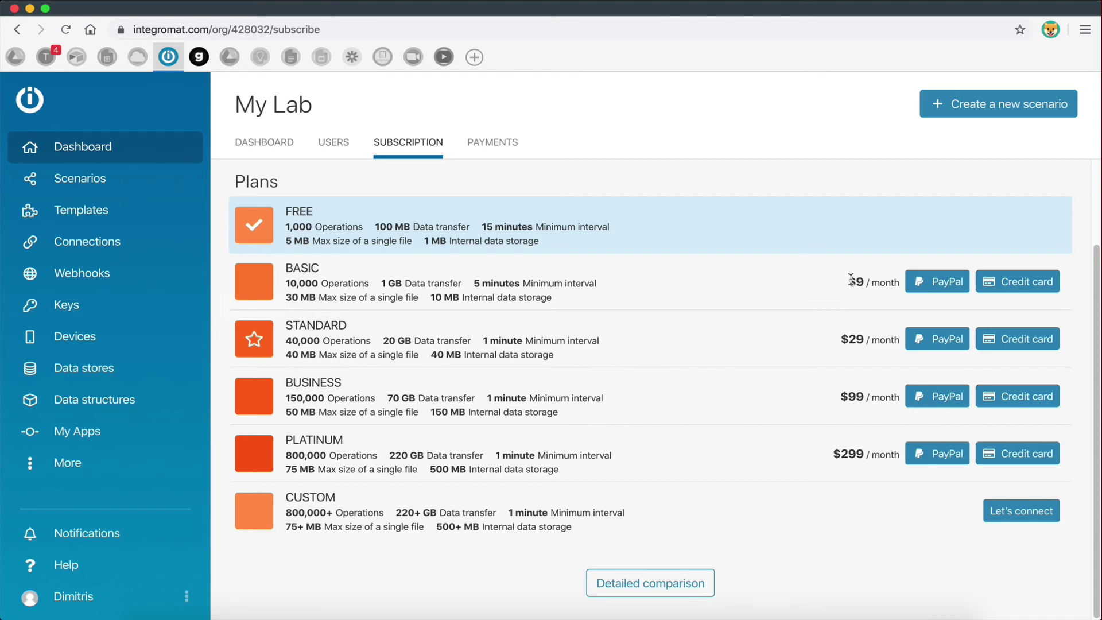
Step: Go to the list of all scenarios and reopen the Integration COVID-19, Google Sheets scenario to view its full module chain
click(152, 184)
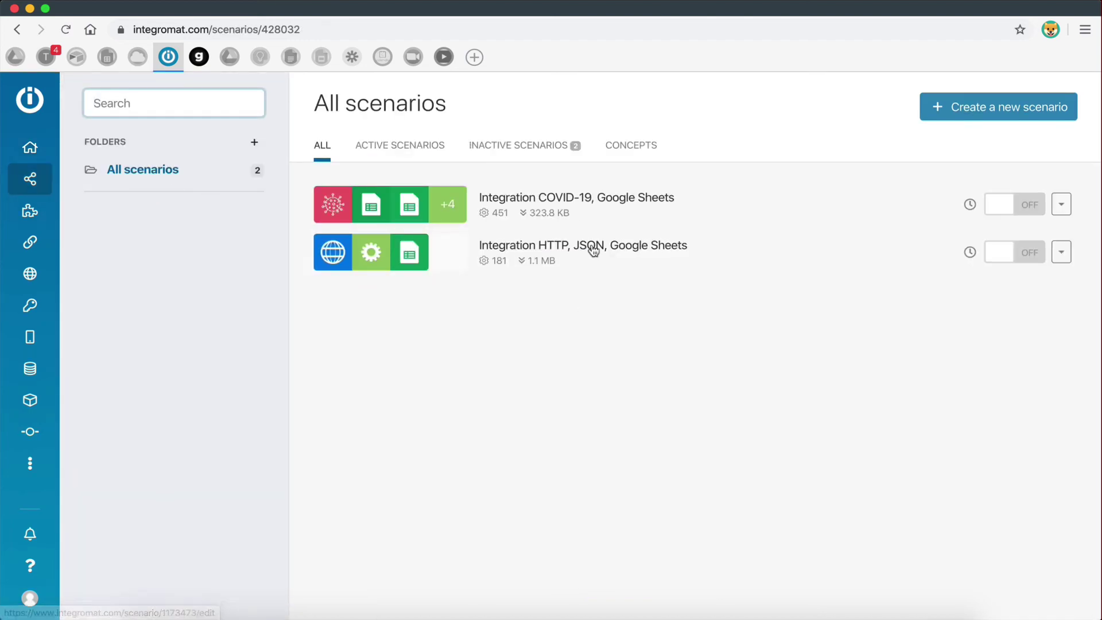
click(566, 214)
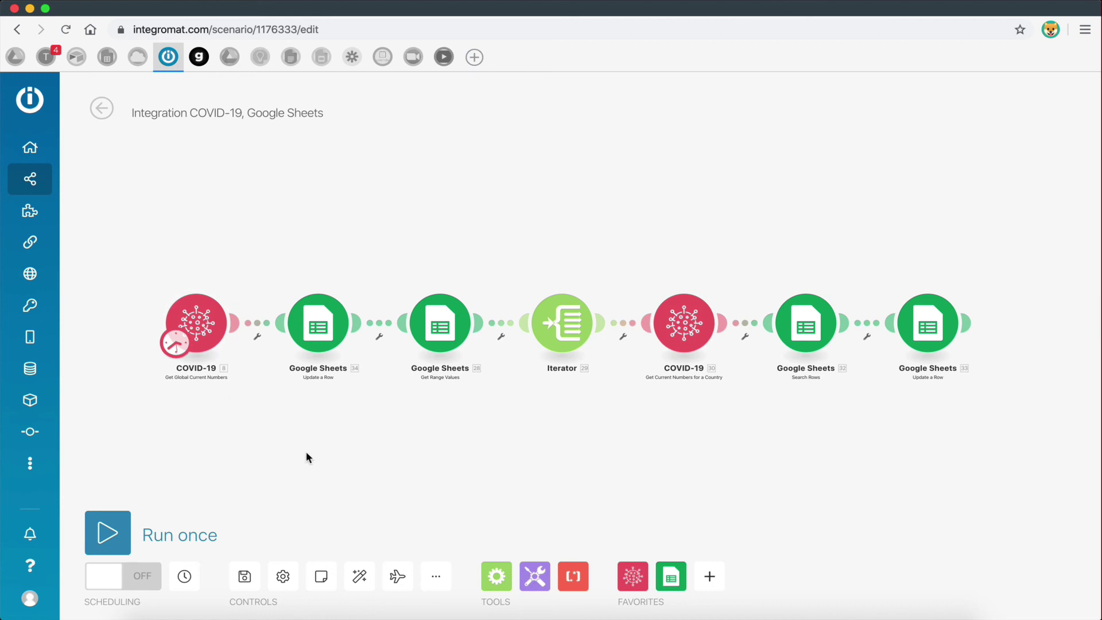
scroll(437, 374, up, 1)
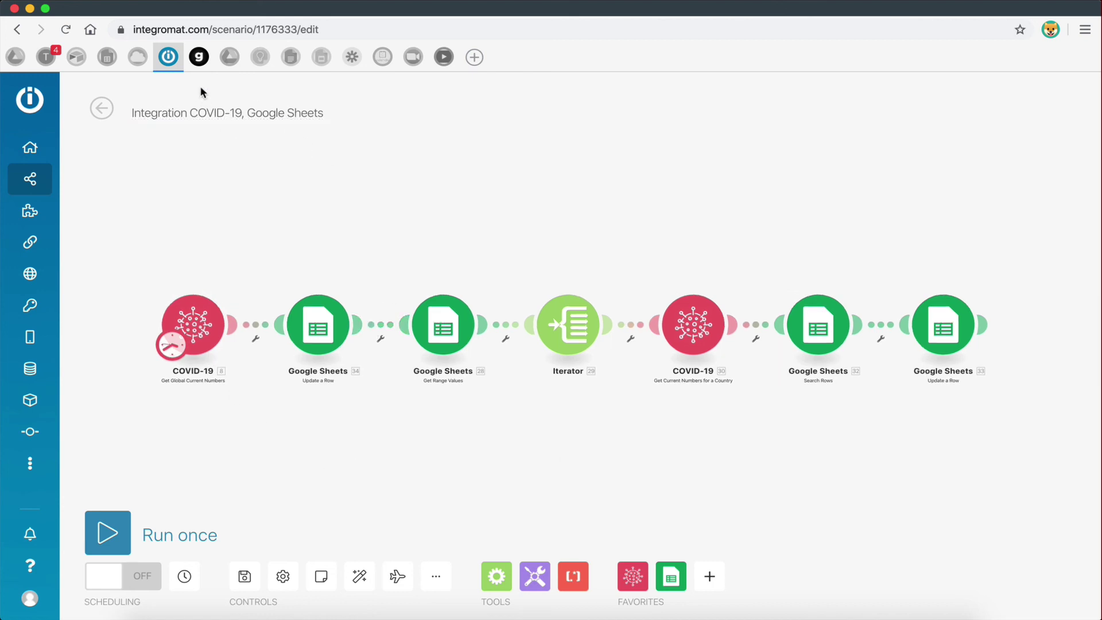
Step: Switch to the Glide app editor, preview the Country Tracker screen, and return to the Global Tracker screen
click(199, 56)
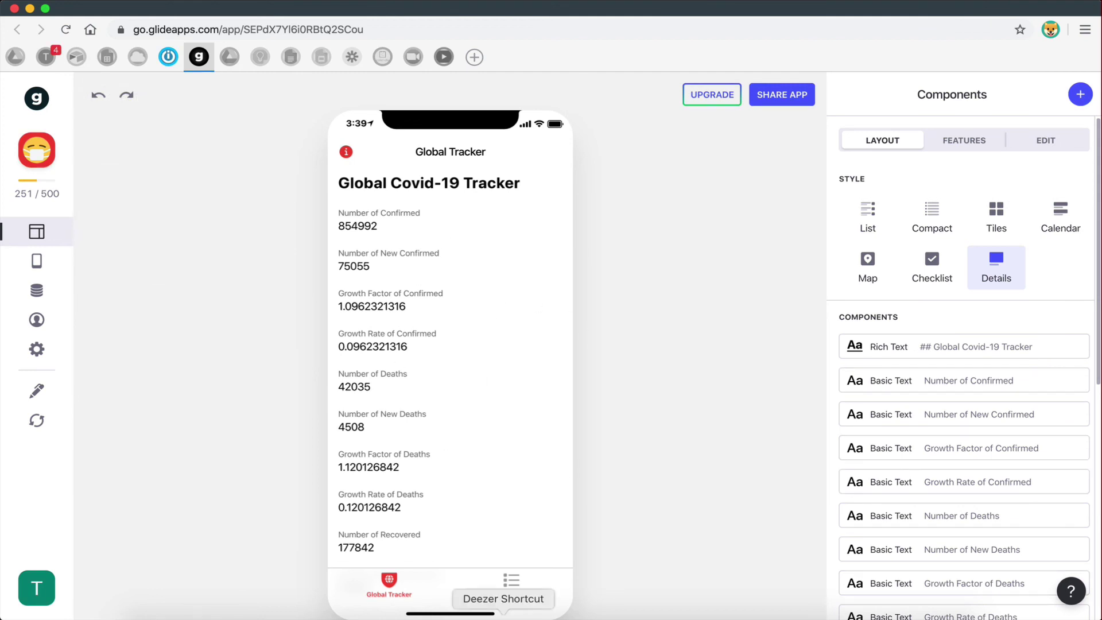
click(511, 586)
click(389, 585)
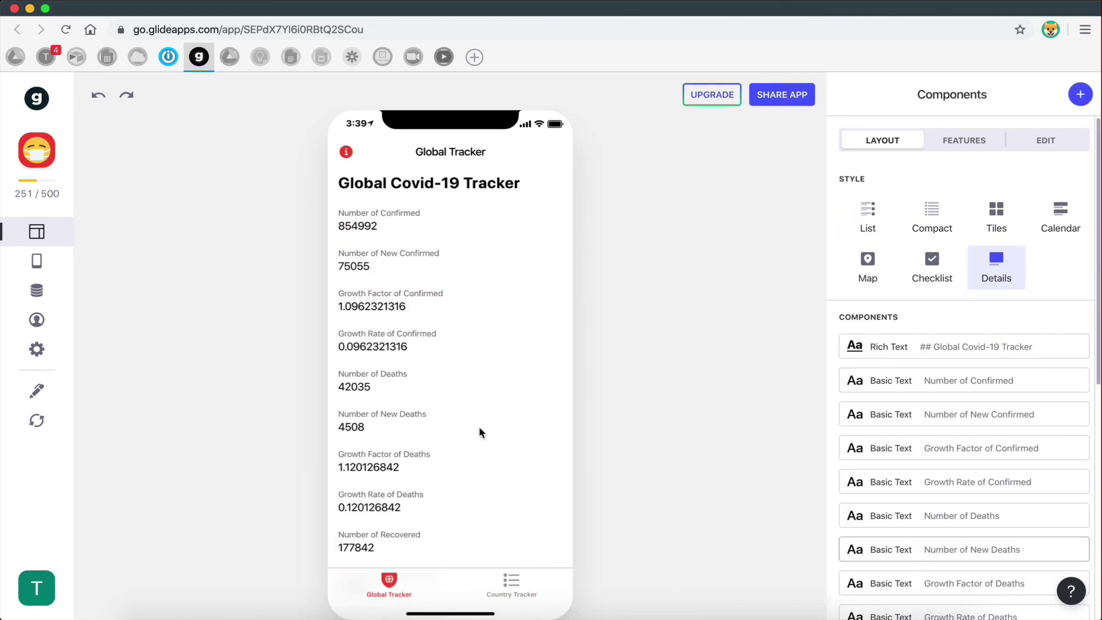